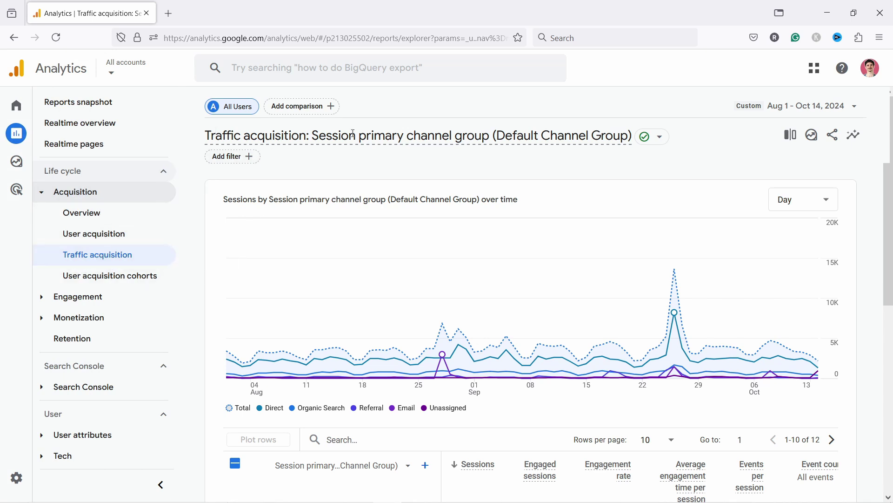
pyautogui.moveTo(322, 135); pyautogui.dragTo(497, 136)
pyautogui.scroll(-1, 341, 156)
pyautogui.scroll(-2, 337, 157)
pyautogui.scroll(-3, 334, 158)
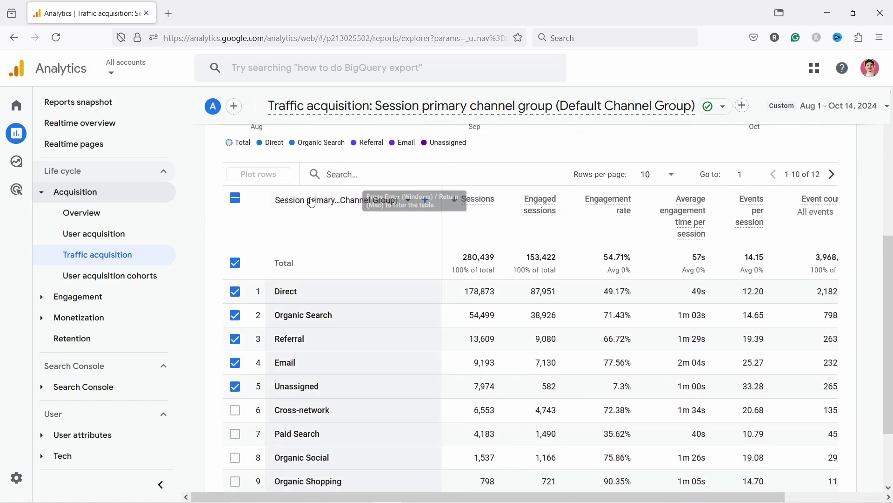
pyautogui.scroll(-1, 313, 260)
pyautogui.scroll(-1, 314, 261)
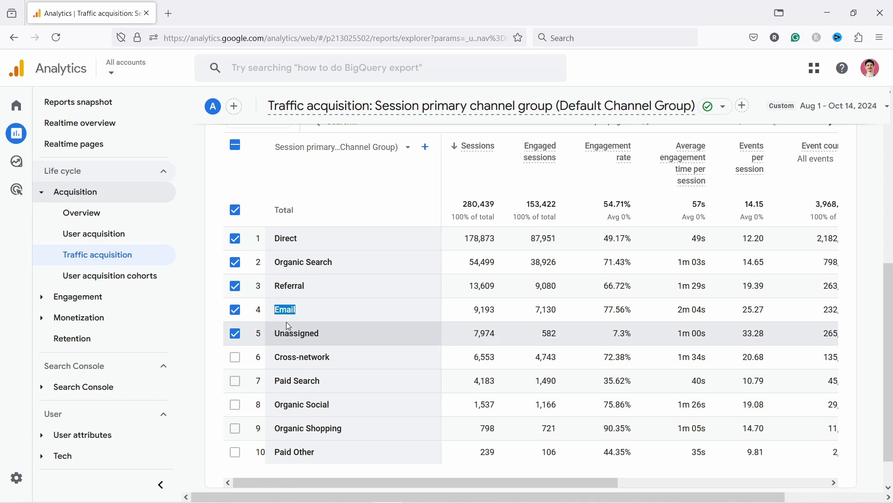
pyautogui.doubleClick(298, 287)
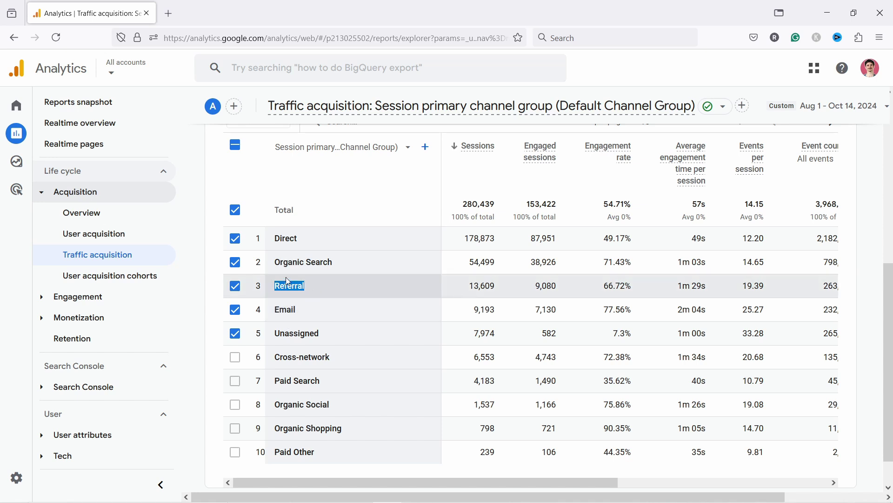
pyautogui.tripleClick(272, 264)
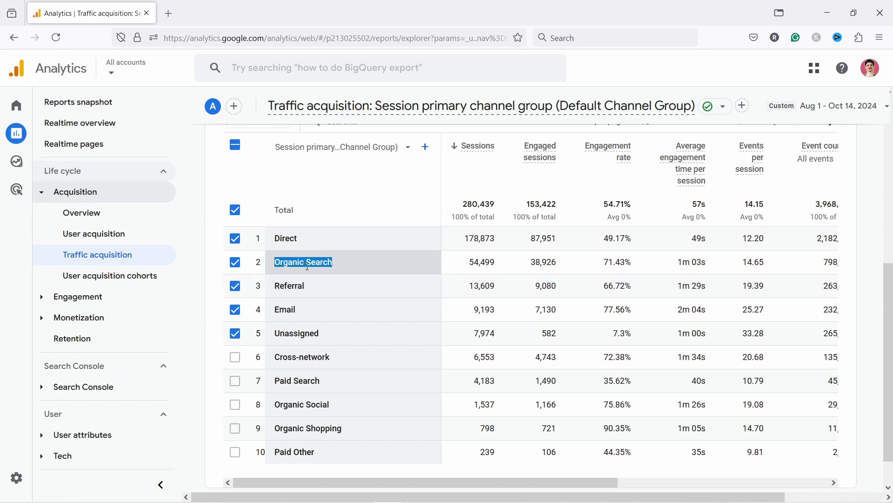
pyautogui.scroll(-1, 331, 280)
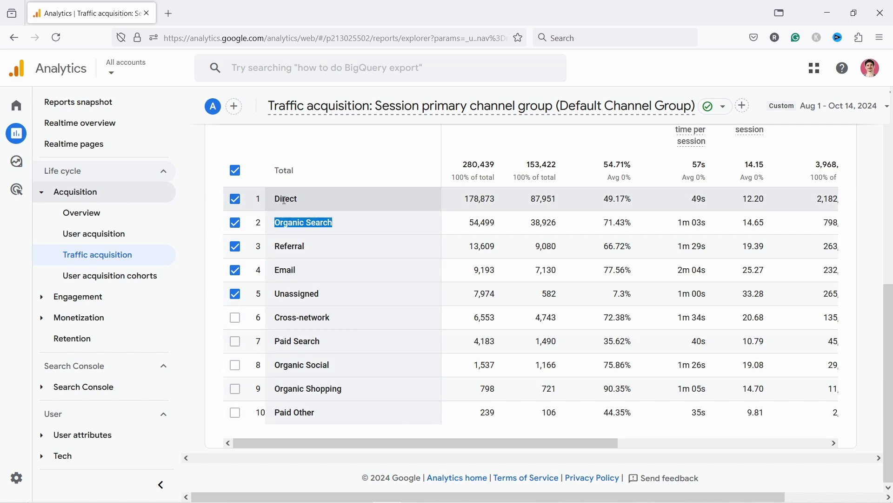
pyautogui.doubleClick(310, 292)
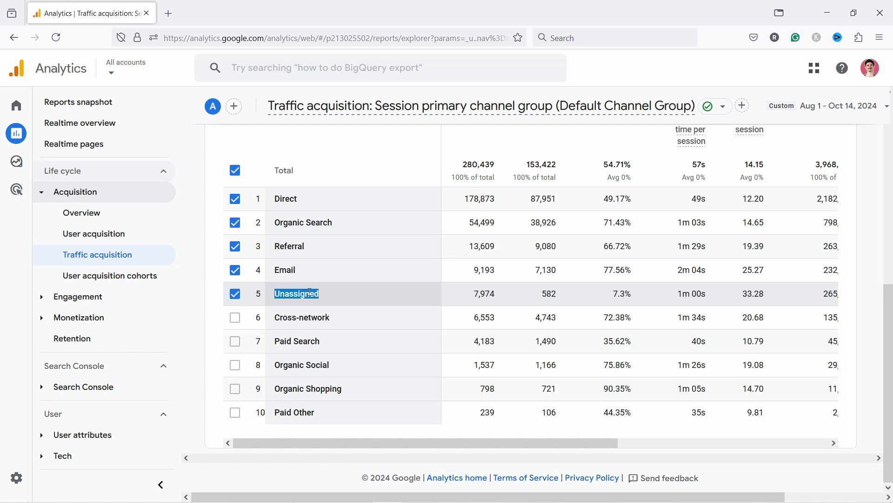
pyautogui.doubleClick(310, 278)
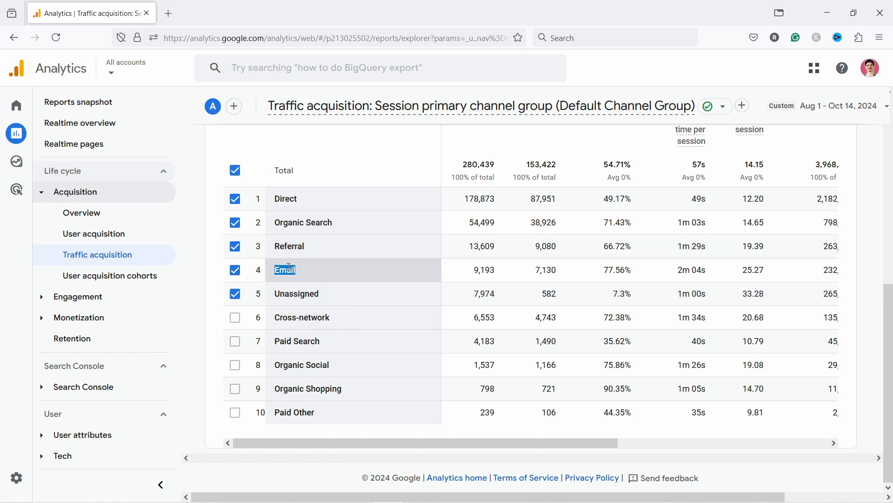
# - Filter the Traffic acquisition table rows by the search term 'email'
pyautogui.scroll(3, 316, 251)
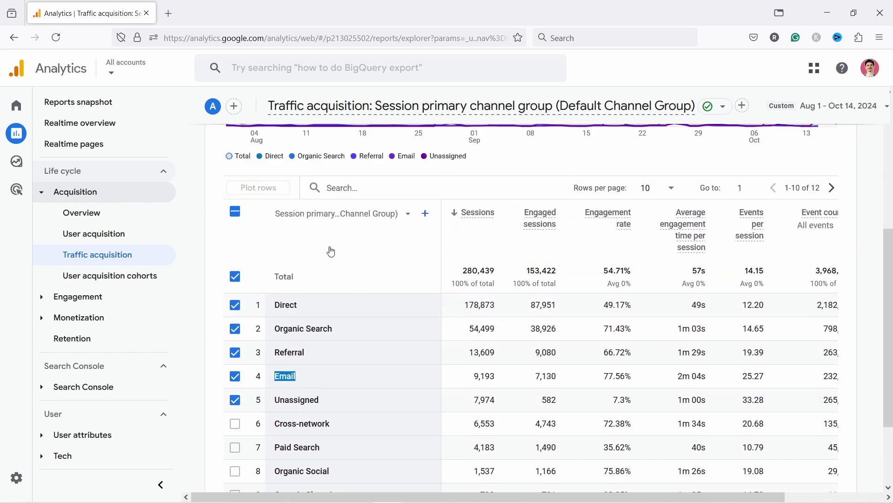
pyautogui.click(354, 185)
pyautogui.write('email')
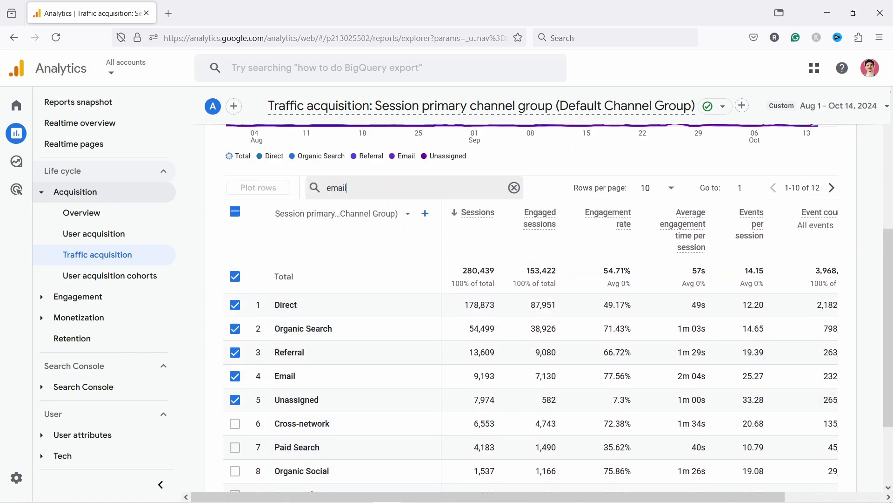
pyautogui.press('Return')
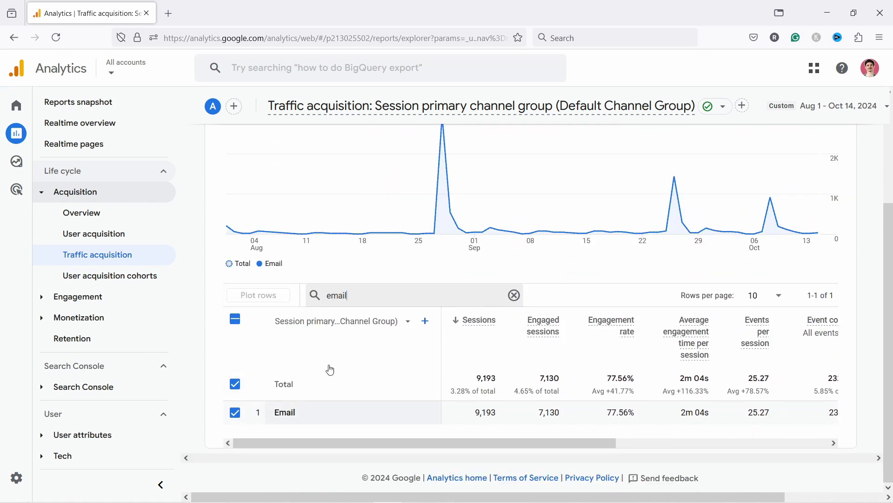
# - Add Session campaign as a secondary dimension to the email rows
pyautogui.click(425, 321)
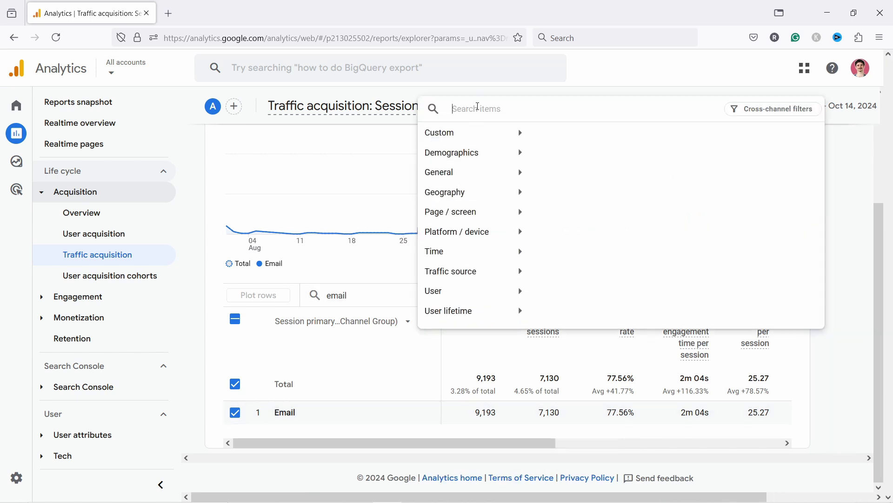
pyautogui.write('campaign')
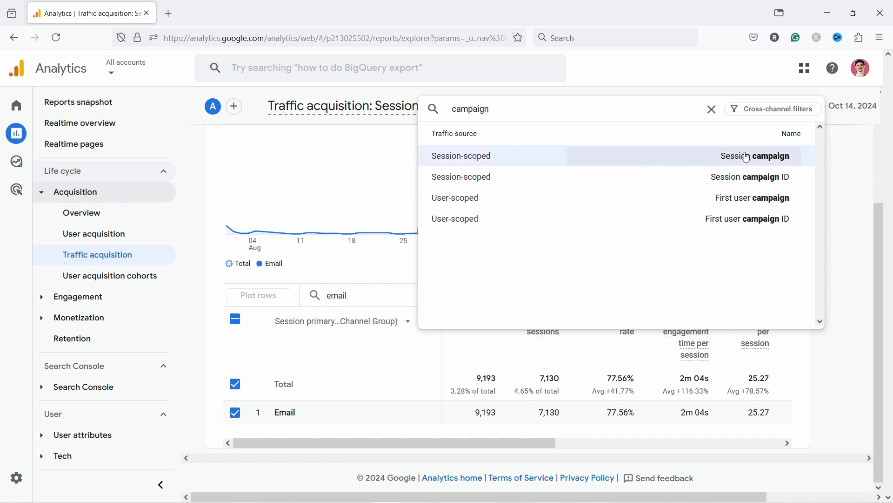
pyautogui.click(724, 164)
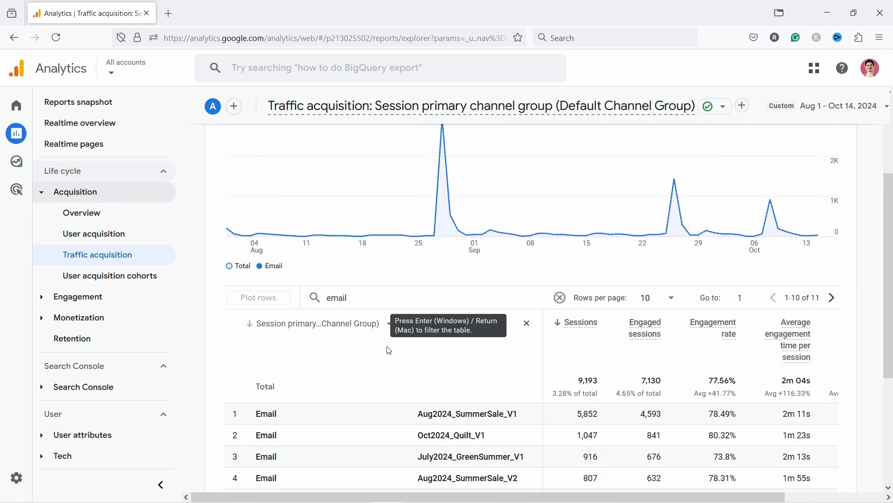
pyautogui.scroll(-3, 413, 345)
pyautogui.scroll(-1, 459, 295)
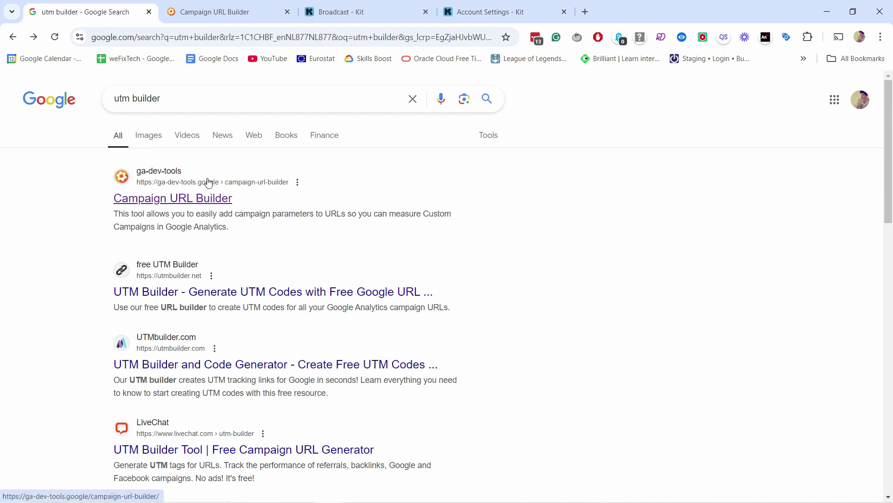
pyautogui.click(223, 12)
pyautogui.scroll(3, 363, 163)
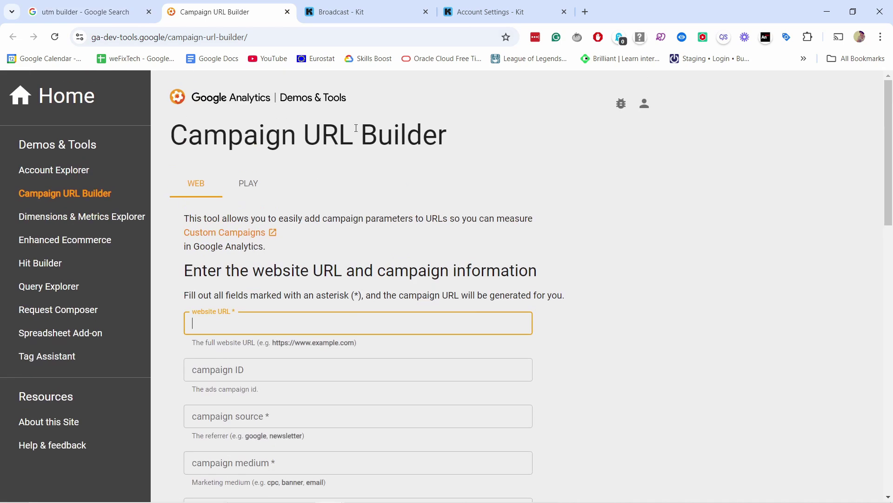
pyautogui.scroll(-1, 217, 166)
pyautogui.scroll(-1, 285, 255)
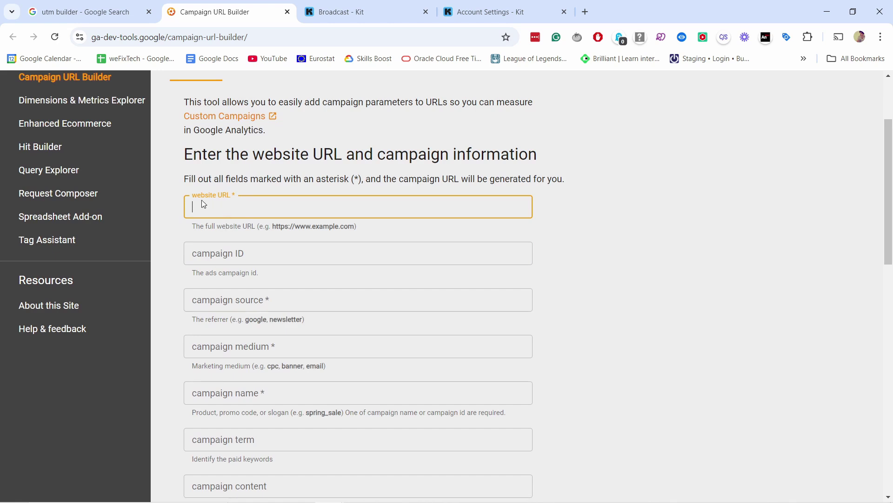
pyautogui.write('Learn more about courses')
pyautogui.hotkey('ctrl', 'z')
pyautogui.write('https://clicksdontlie.thinkific.com/courses/ga4-ecommerce')
pyautogui.moveTo(204, 208); pyautogui.dragTo(445, 207)
pyautogui.click(445, 207)
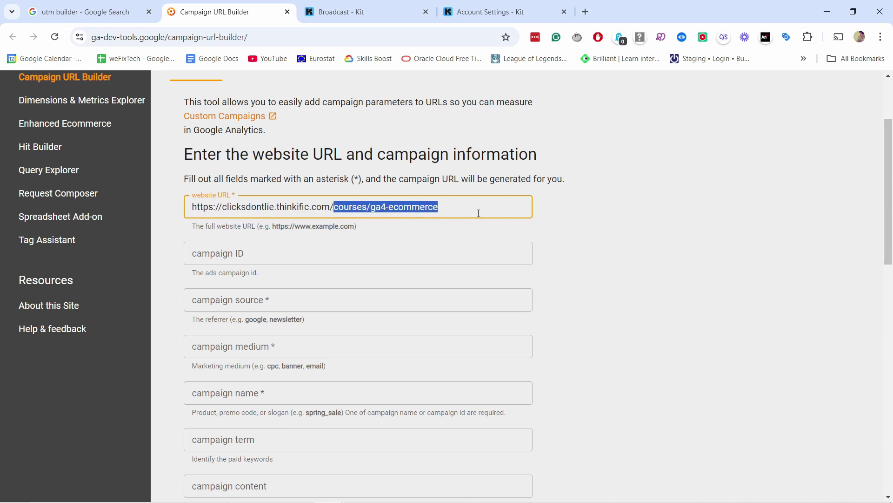
pyautogui.click(421, 205)
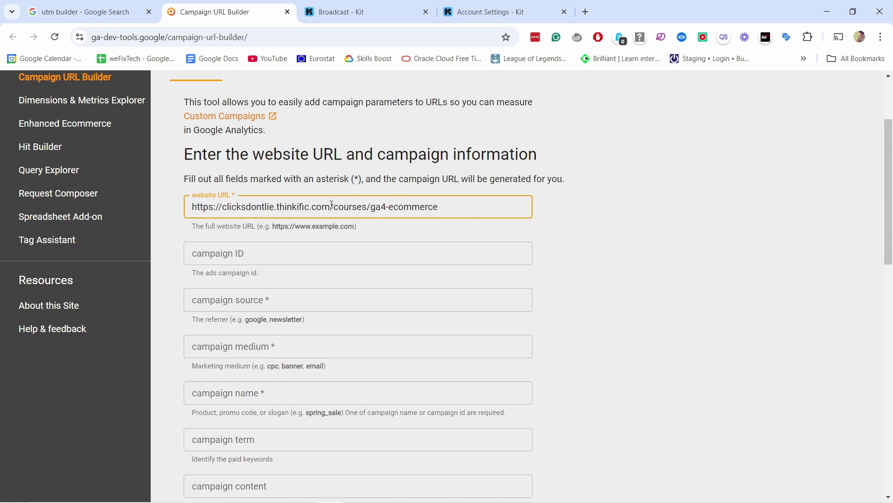
pyautogui.press('Home')
pyautogui.scroll(-1, 437, 217)
# - Leave campaign ID empty and set the campaign source to newsletter
pyautogui.click(236, 204)
pyautogui.scroll(-1, 247, 186)
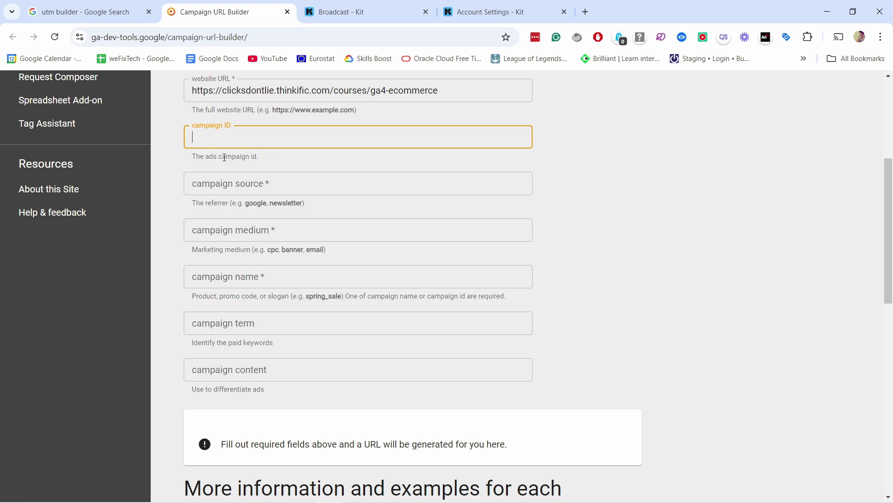
pyautogui.click(282, 159)
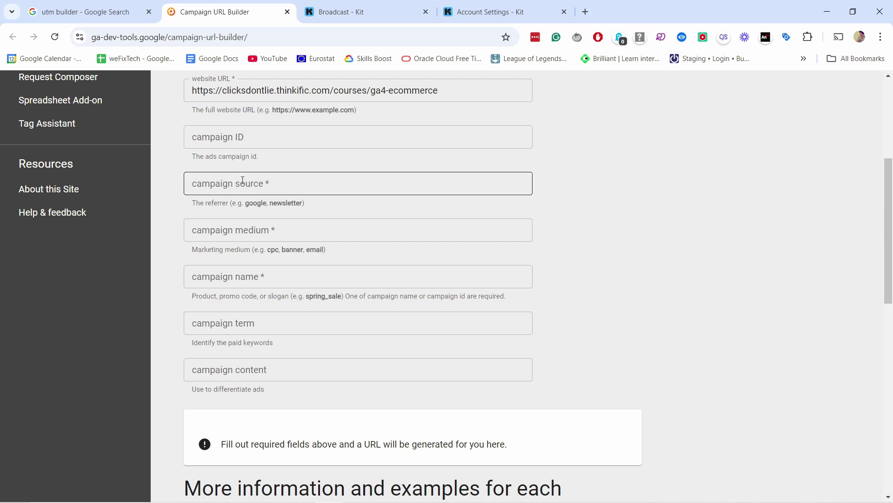
pyautogui.click(224, 183)
pyautogui.write('newsletter')
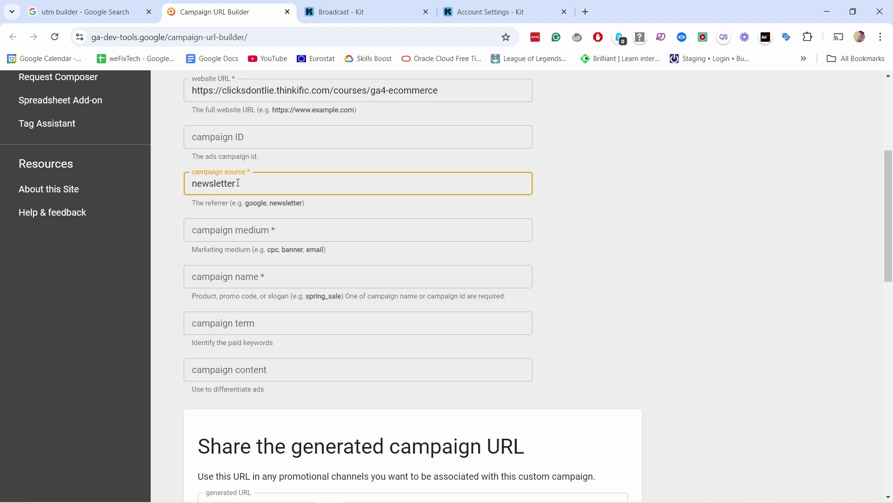
pyautogui.doubleClick(238, 183)
pyautogui.write('faceboo.')
pyautogui.write('k.com')
pyautogui.hotkey('ctrl', 'a')
pyautogui.write('newsletter')
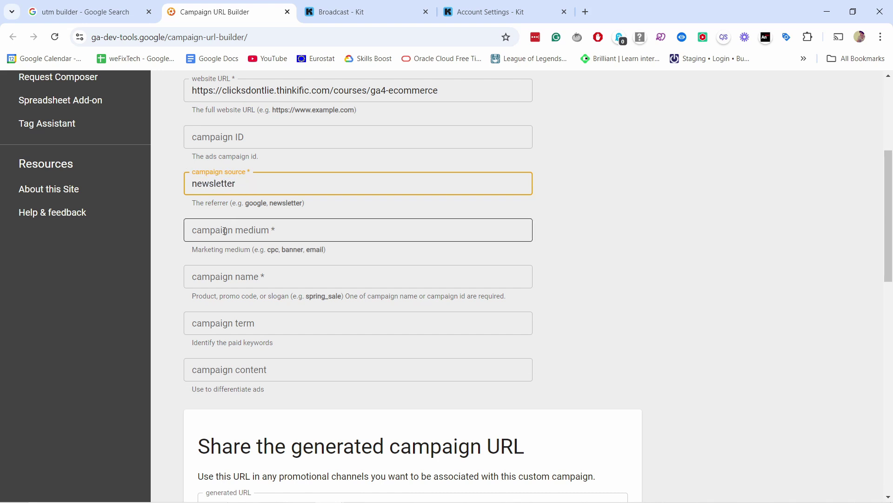
# - Enter email as the campaign medium
pyautogui.click(224, 230)
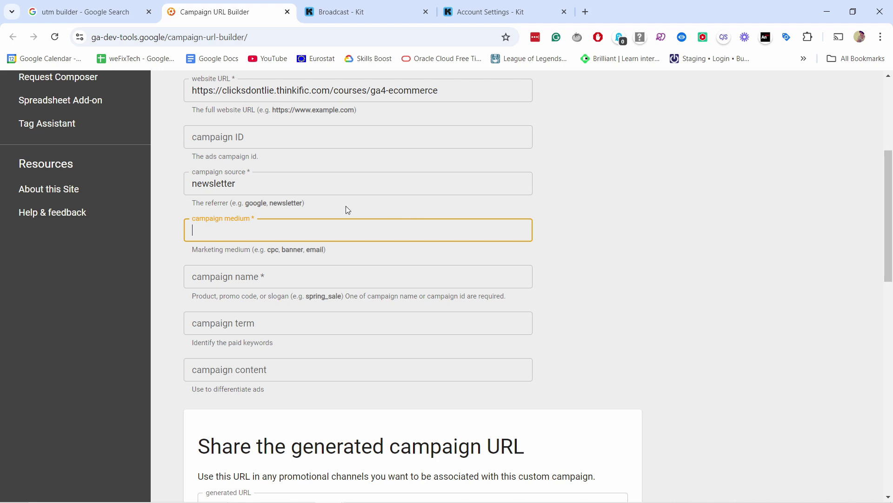
pyautogui.click(213, 227)
pyautogui.write('email')
pyautogui.click(220, 280)
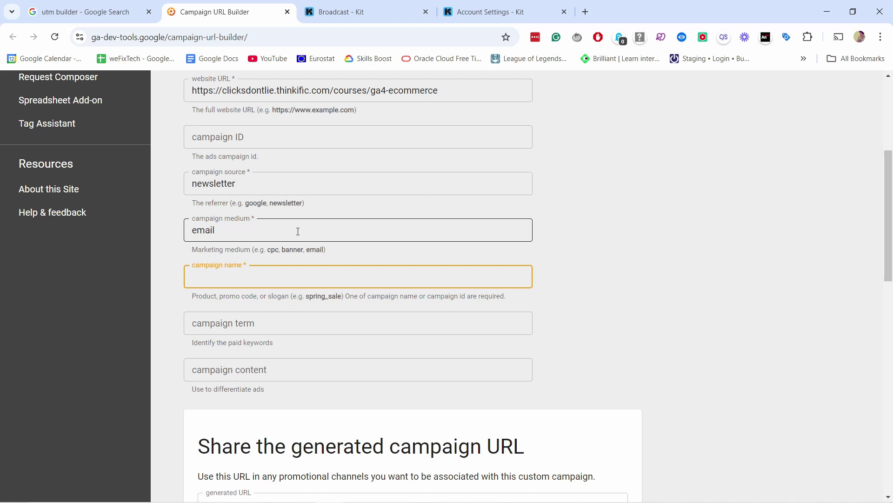
# - Review the newsletter source and email medium values
pyautogui.click(251, 187)
pyautogui.click(250, 222)
pyautogui.click(254, 182)
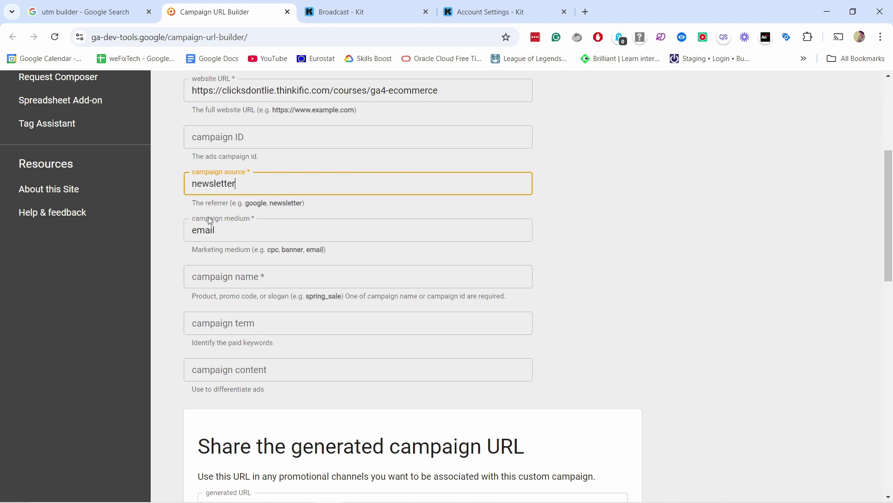
pyautogui.doubleClick(240, 228)
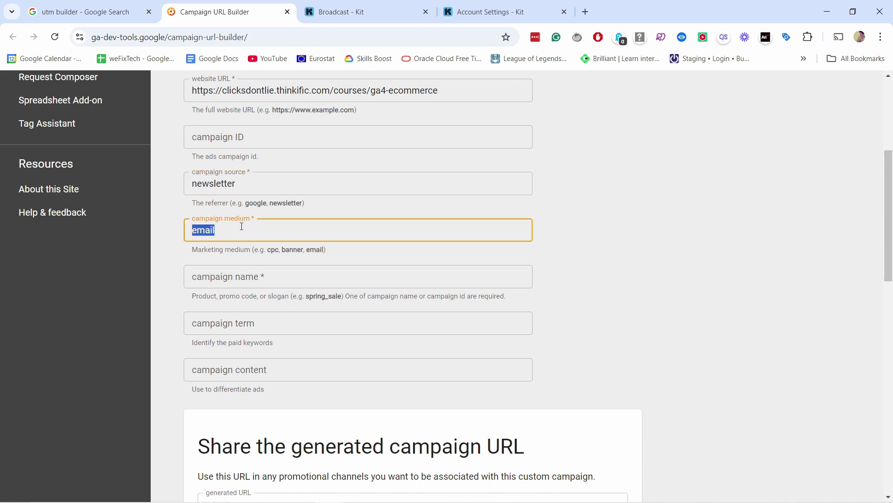
pyautogui.click(242, 226)
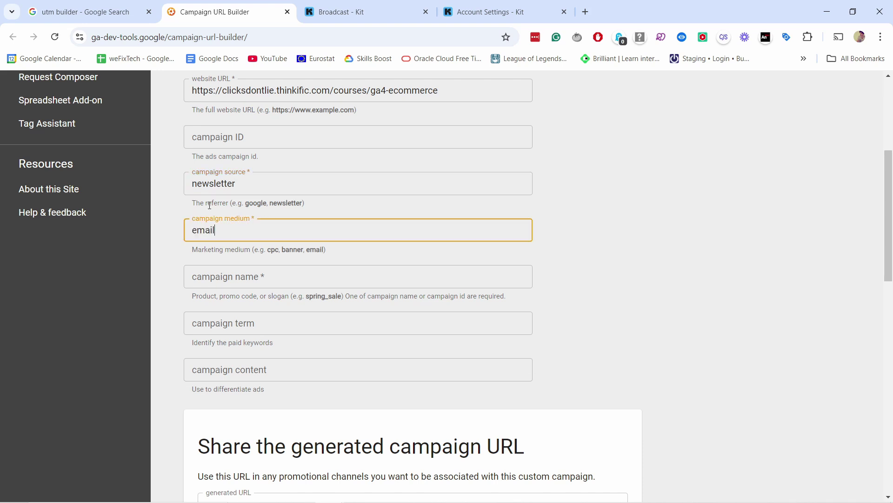
pyautogui.click(237, 184)
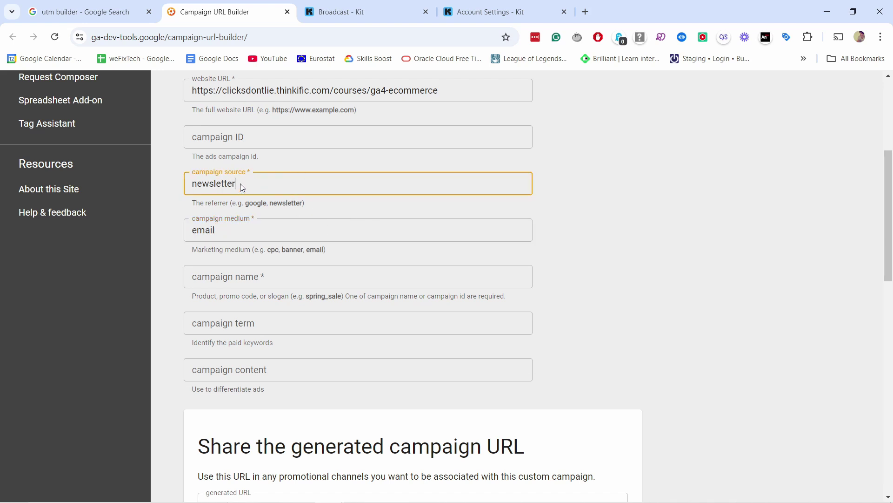
# - Enter evergreen_seq1 as the campaign name, leaving campaign term blank
pyautogui.scroll(-1, 243, 240)
pyautogui.click(212, 223)
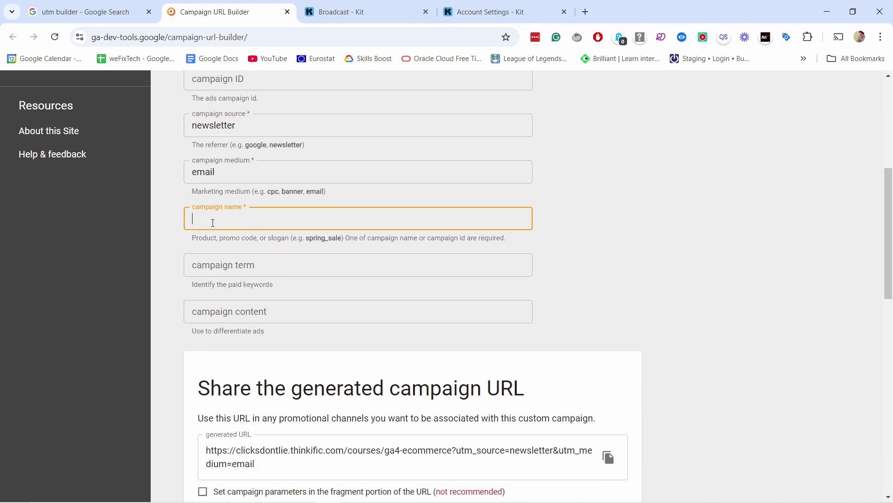
pyautogui.write('e')
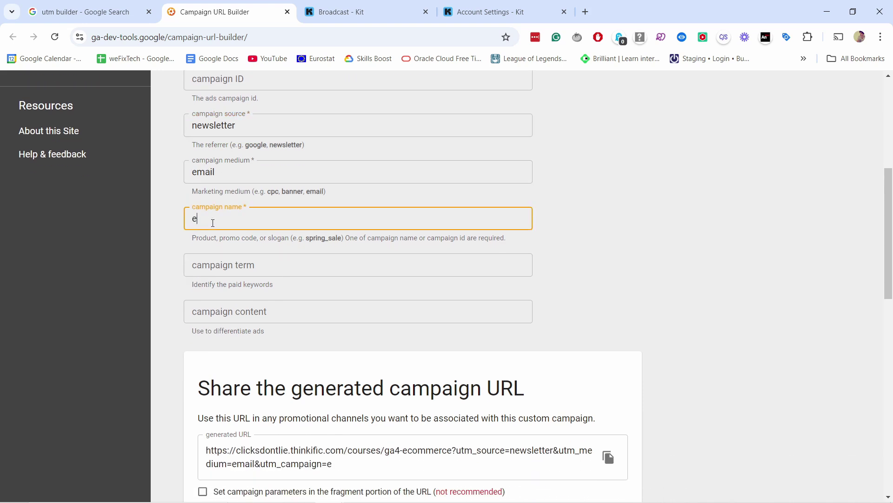
pyautogui.write('vergreen')
pyautogui.write('_')
pyautogui.write('seq1')
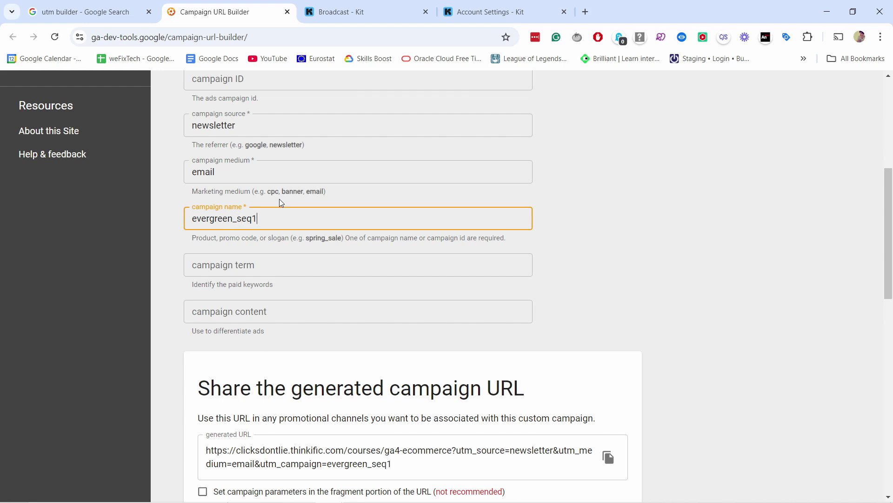
pyautogui.click(244, 262)
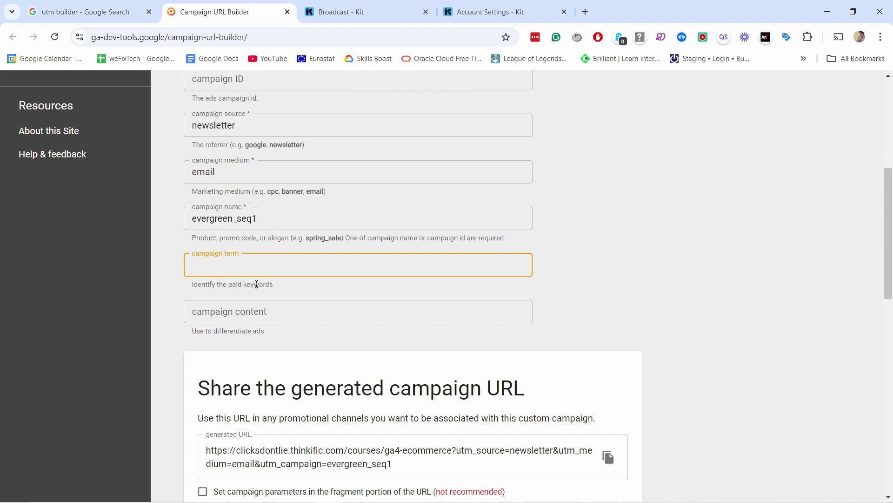
pyautogui.click(226, 319)
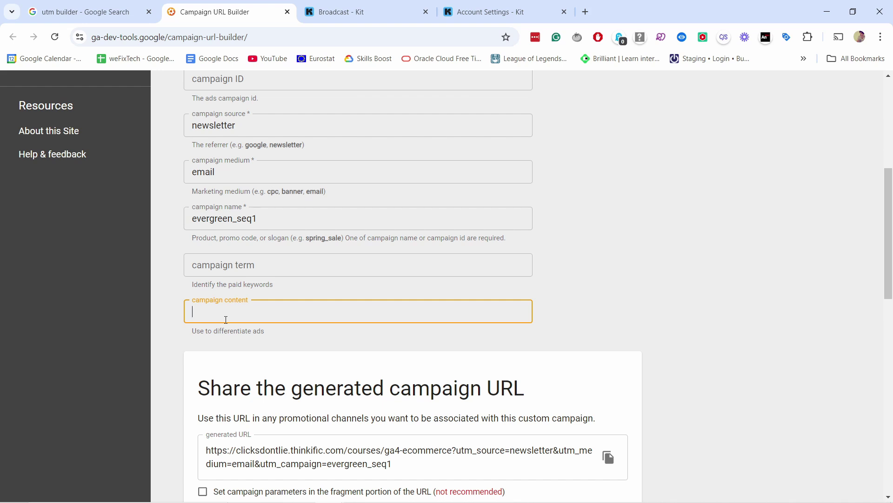
pyautogui.scroll(1, 209, 319)
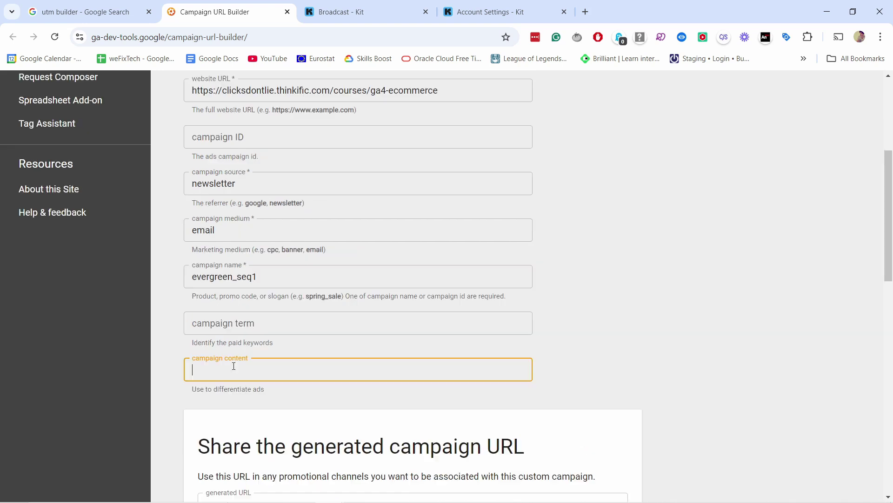
pyautogui.click(340, 21)
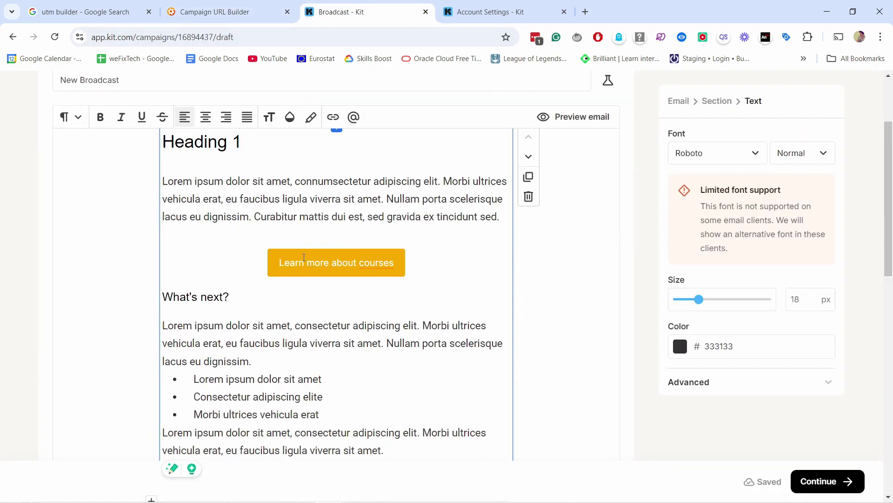
pyautogui.scroll(-3, 300, 280)
pyautogui.click(306, 367)
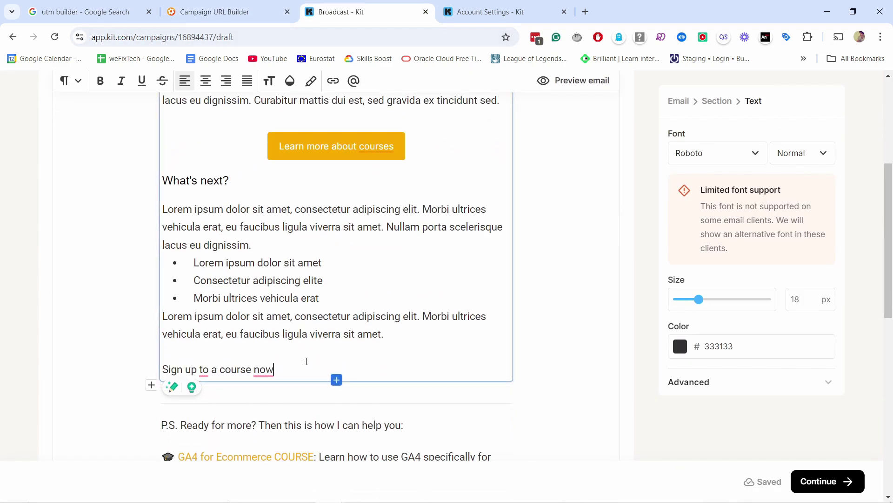
pyautogui.click(163, 369)
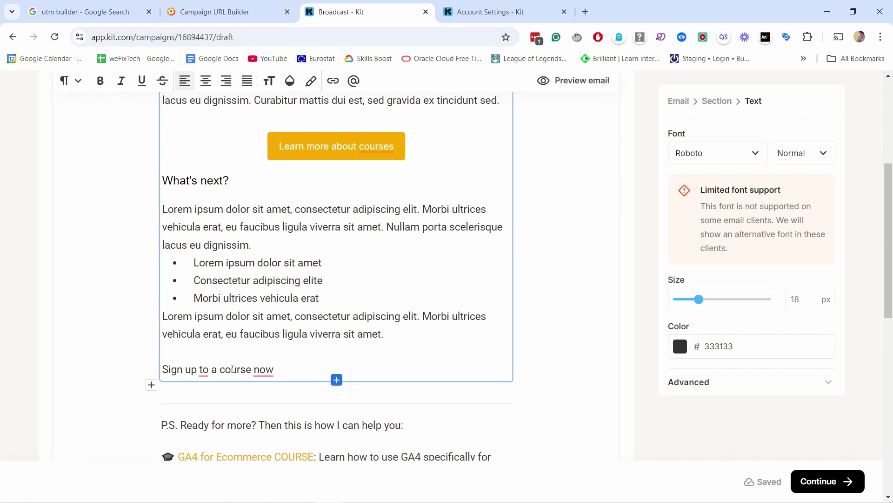
# - Replace the campaign content value top_button with bottom_link
pyautogui.click(200, 12)
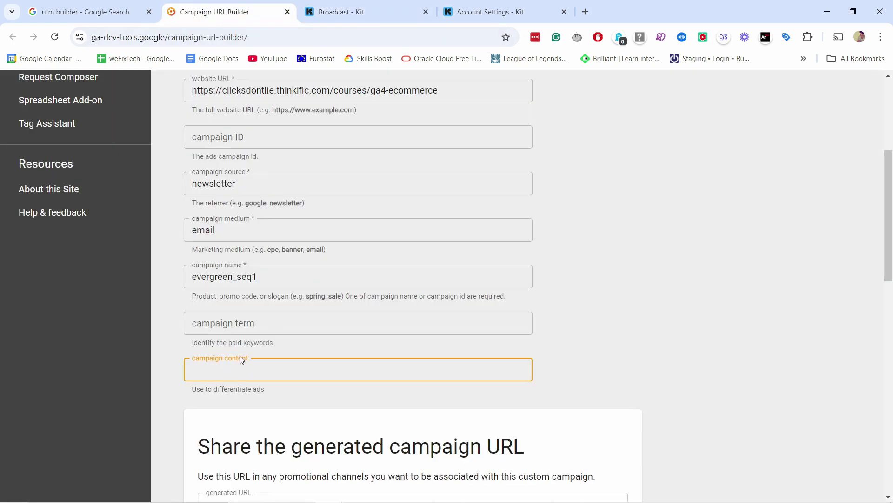
pyautogui.write('top_button')
pyautogui.doubleClick(213, 370)
pyautogui.write('bottom_link')
pyautogui.moveTo(253, 369); pyautogui.dragTo(171, 367)
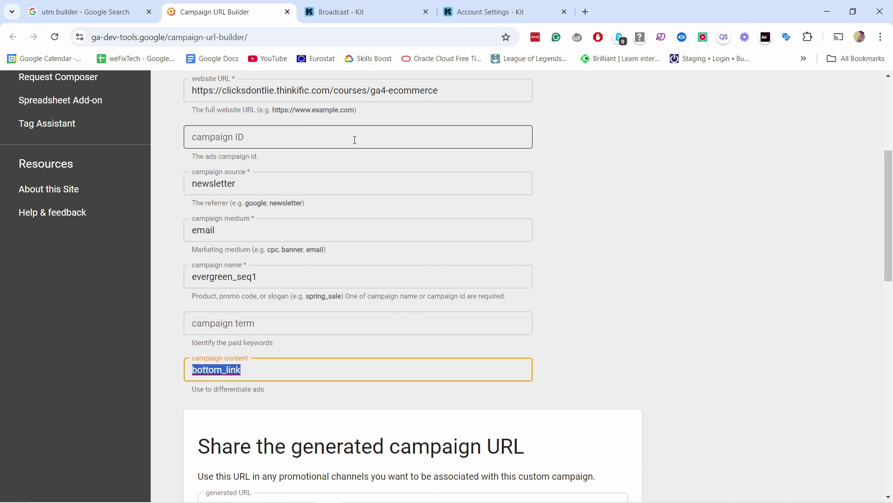
# - Inspect the generated URL's base course address and its UTM query string
pyautogui.scroll(-4, 357, 176)
pyautogui.scroll(-2, 357, 175)
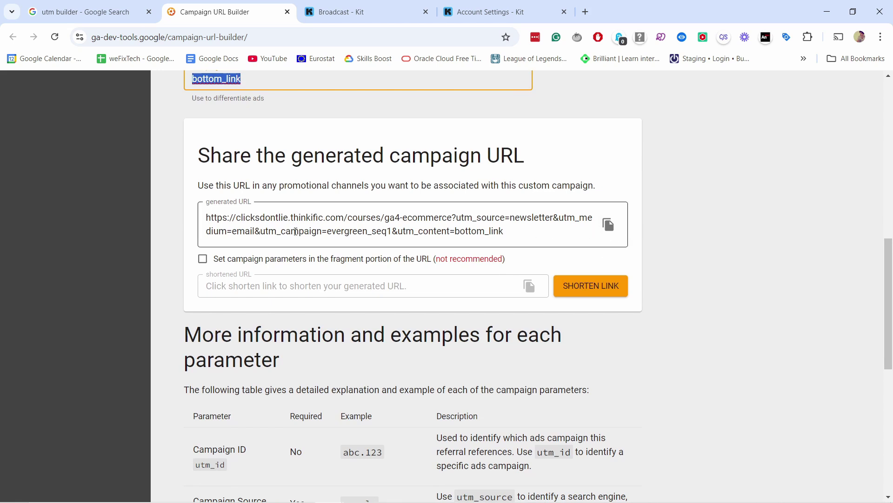
pyautogui.click(206, 219)
pyautogui.click(454, 217)
pyautogui.moveTo(453, 217); pyautogui.dragTo(206, 217)
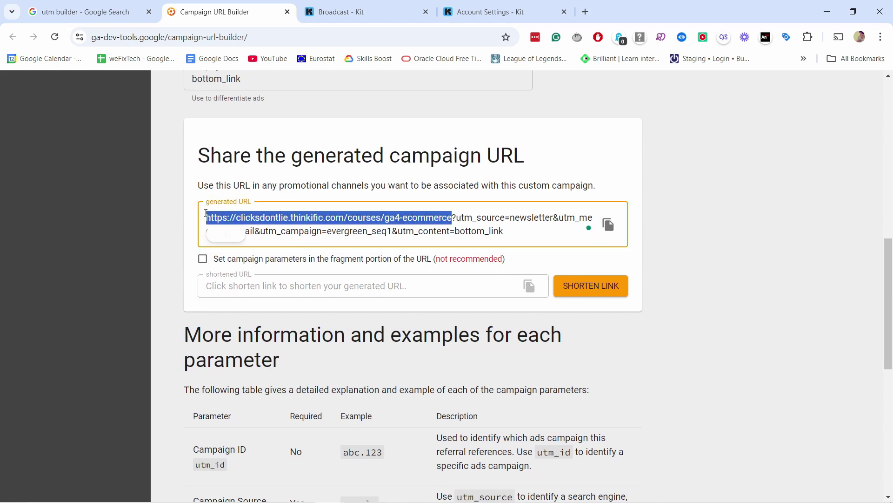
pyautogui.moveTo(457, 217); pyautogui.dragTo(505, 228)
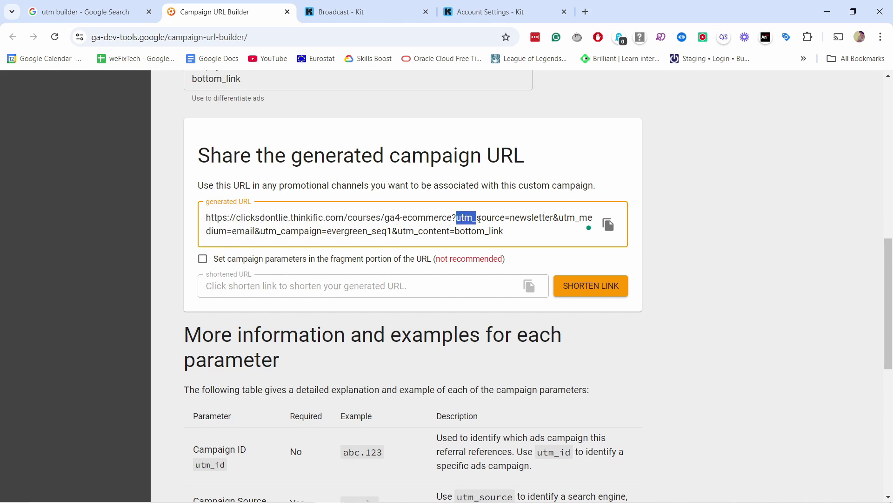
pyautogui.click(521, 215)
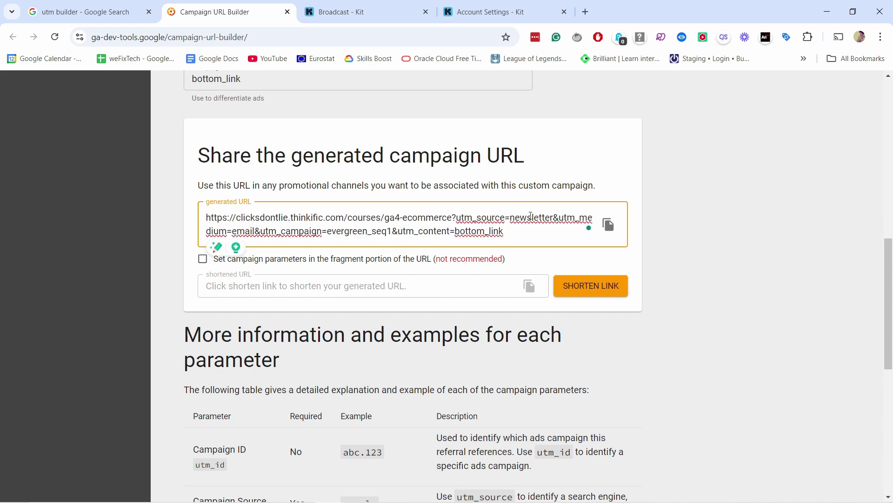
# - Check the email, evergreen_seq1 and bottom_link values, then copy the generated URL
pyautogui.doubleClick(243, 231)
pyautogui.doubleClick(337, 231)
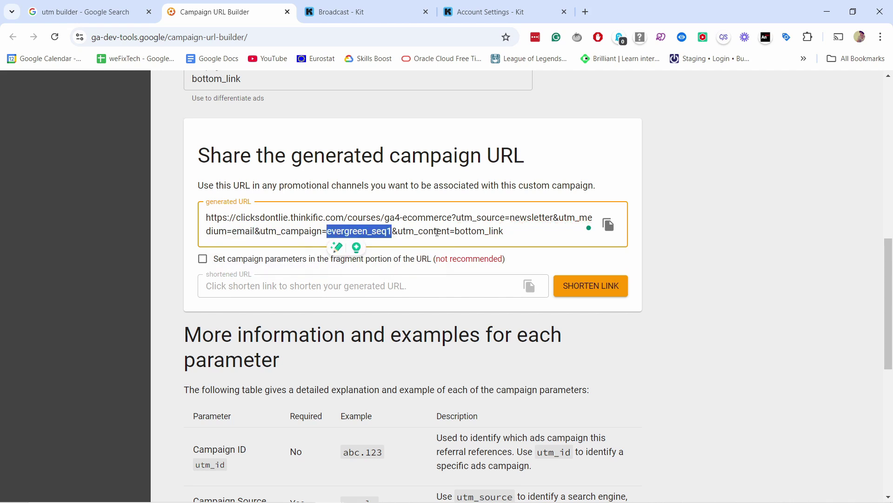
pyautogui.doubleClick(466, 232)
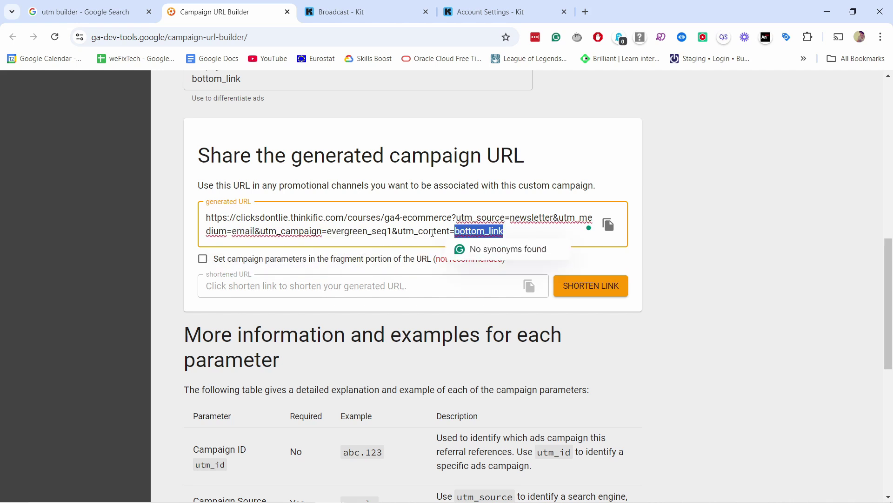
pyautogui.click(516, 231)
pyautogui.click(608, 225)
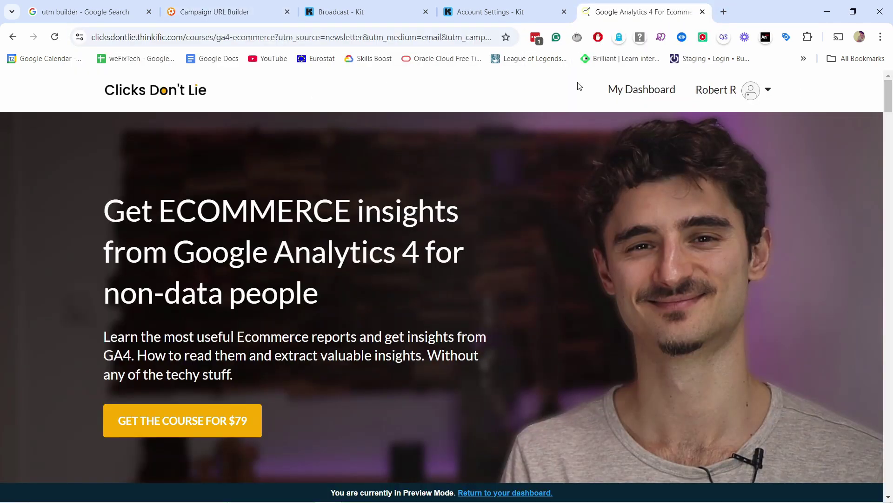
# - Highlight the UTM parameters in the loaded course page's address bar
pyautogui.moveTo(333, 42); pyautogui.dragTo(397, 43)
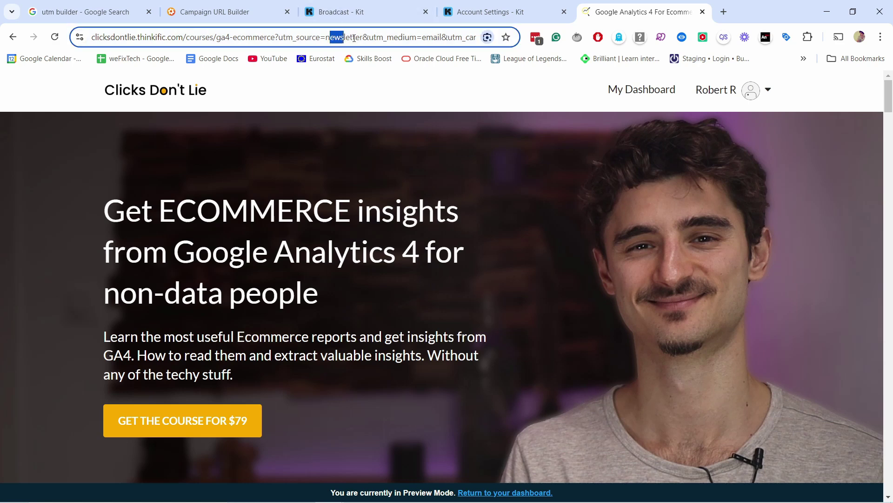
pyautogui.click(396, 42)
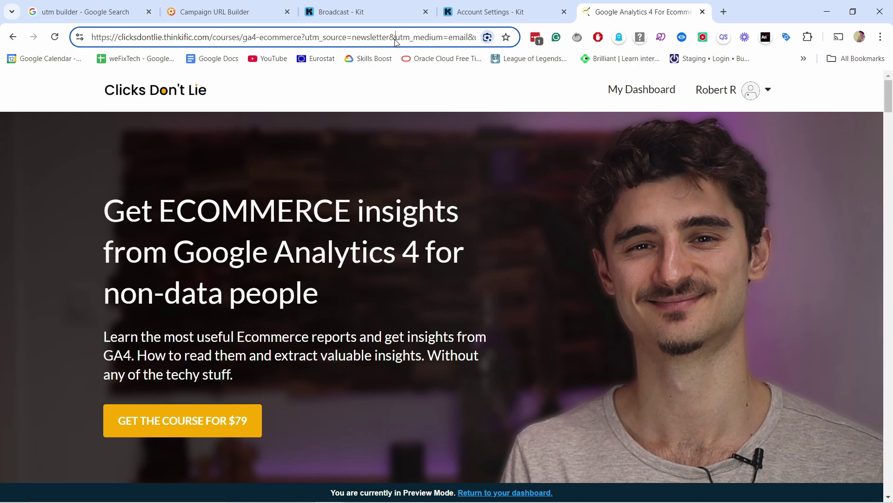
# - Link the 'Sign up to a course now' line to the bottom_link tracking URL
pyautogui.click(702, 12)
pyautogui.click(362, 17)
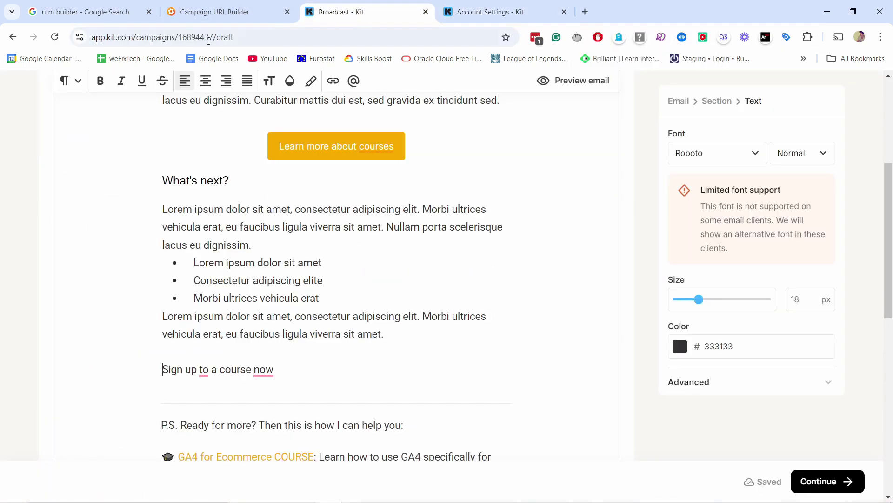
pyautogui.scroll(-1, 279, 279)
pyautogui.moveTo(274, 310); pyautogui.dragTo(163, 311)
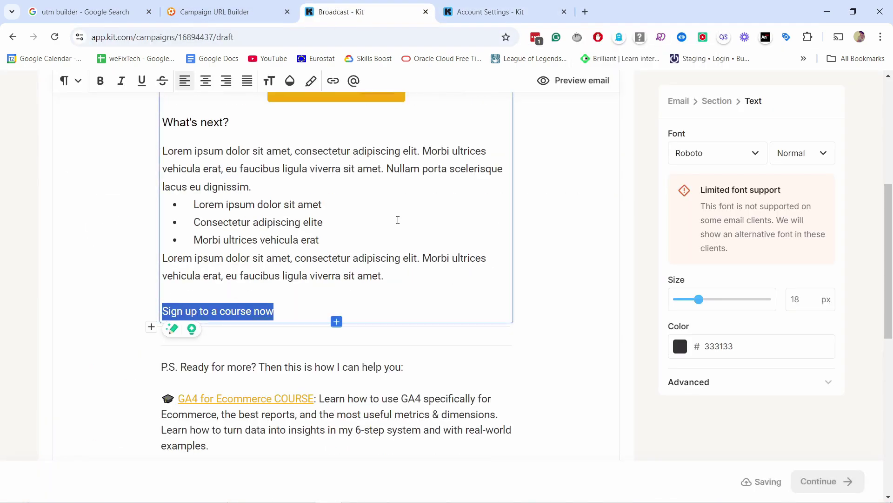
pyautogui.click(333, 81)
pyautogui.hotkey('ctrl', 'v')
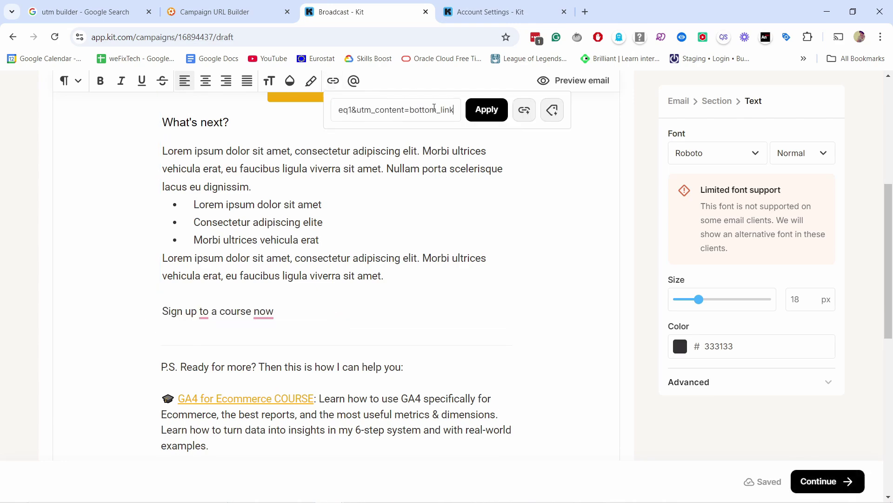
pyautogui.click(487, 110)
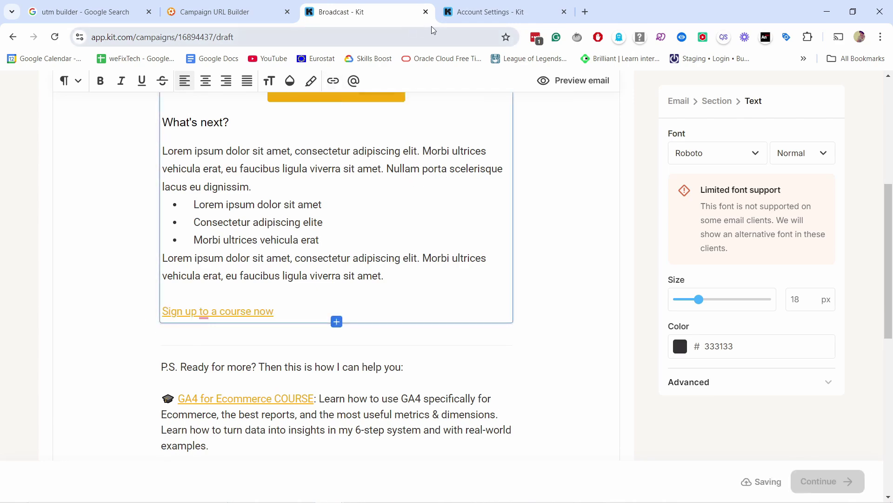
# - Change the campaign content to top_button and copy the new tracking URL
pyautogui.click(228, 11)
pyautogui.scroll(3, 229, 197)
pyautogui.click(229, 198)
pyautogui.doubleClick(229, 197)
pyautogui.write('top_button')
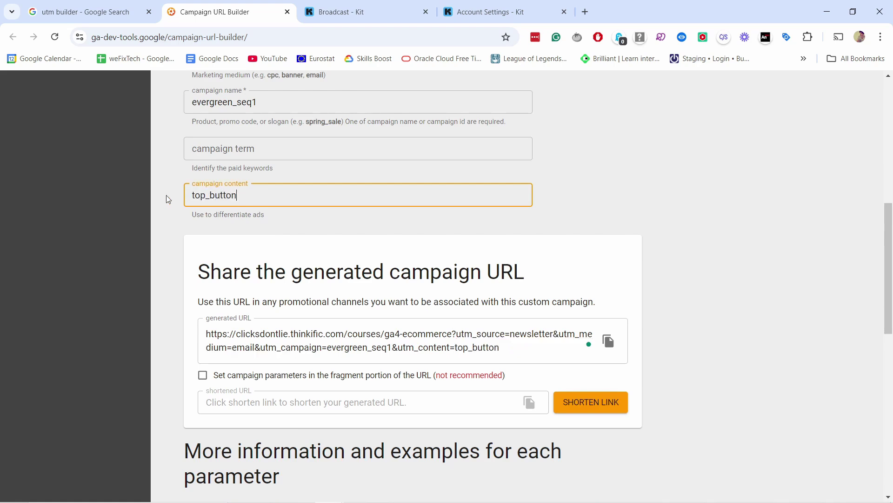
pyautogui.click(608, 341)
# - Set the Learn more about courses button's link to the top_button tracking URL
pyautogui.click(344, 12)
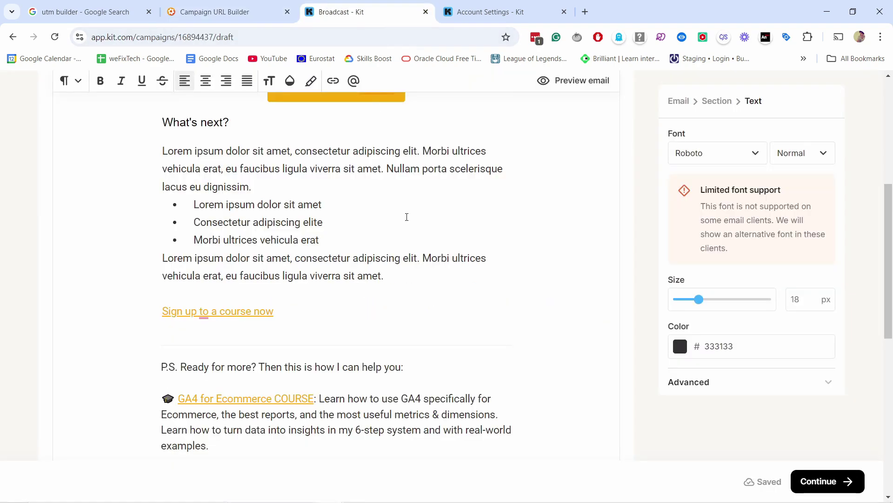
pyautogui.scroll(4, 405, 244)
pyautogui.click(340, 258)
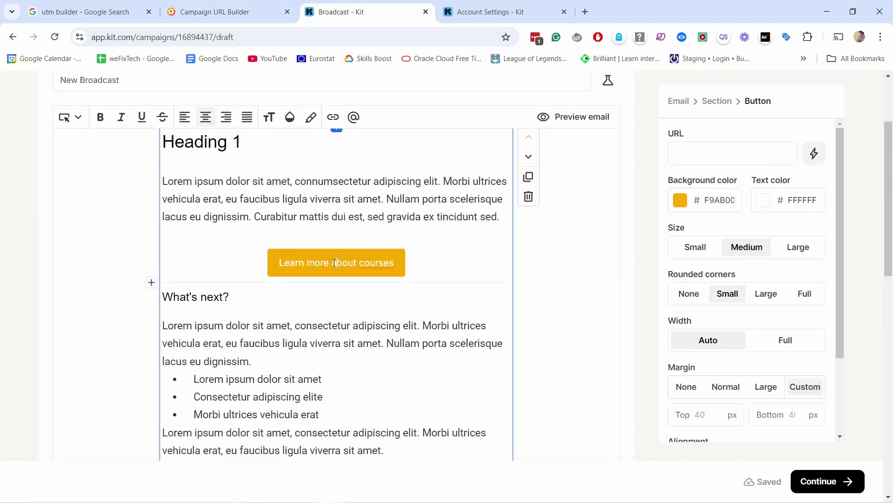
pyautogui.click(682, 151)
pyautogui.hotkey('ctrl', 'v')
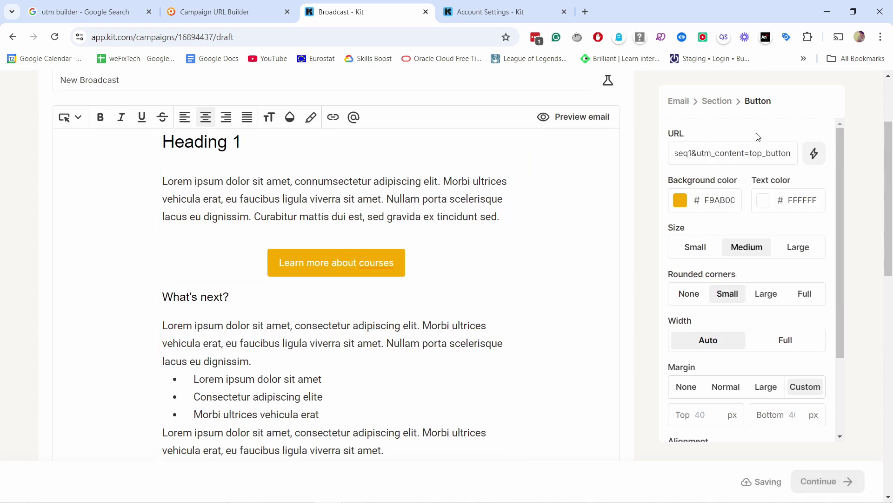
pyautogui.hotkey('ctrl', 'a')
pyautogui.click(760, 141)
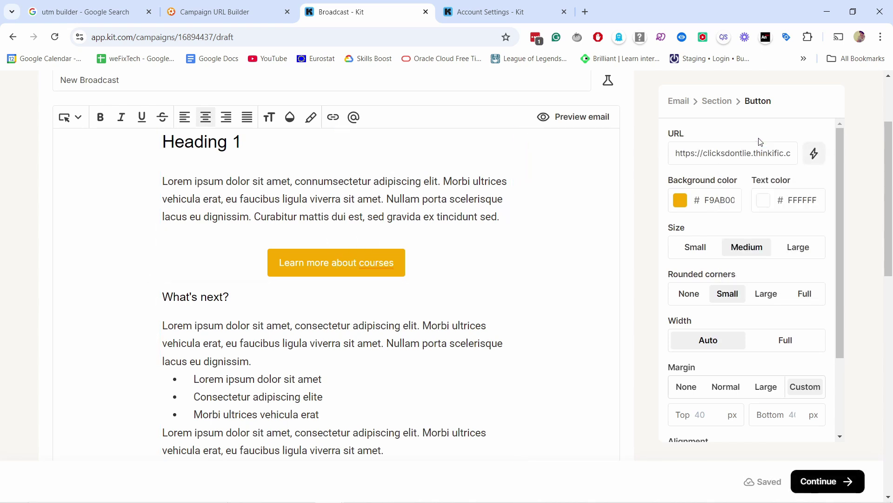
pyautogui.moveTo(312, 262)
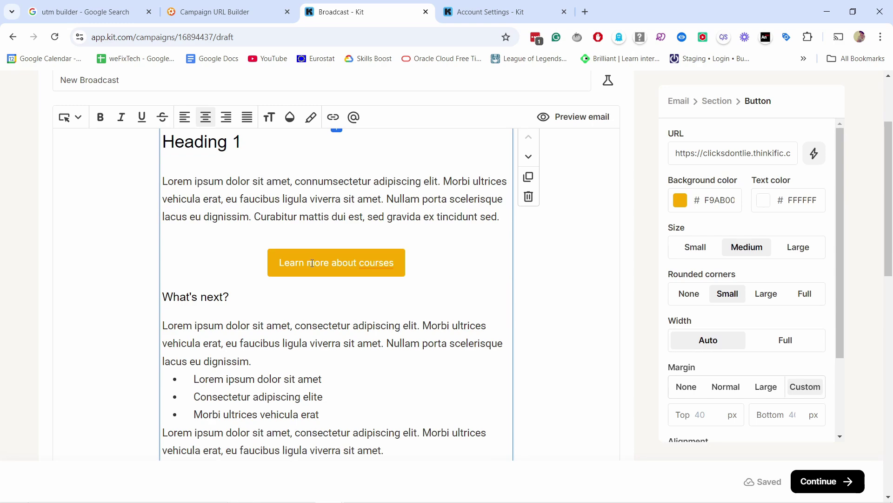
pyautogui.scroll(-4, 311, 263)
pyautogui.scroll(3, 253, 313)
pyautogui.scroll(2, 507, 300)
pyautogui.scroll(3, 442, 241)
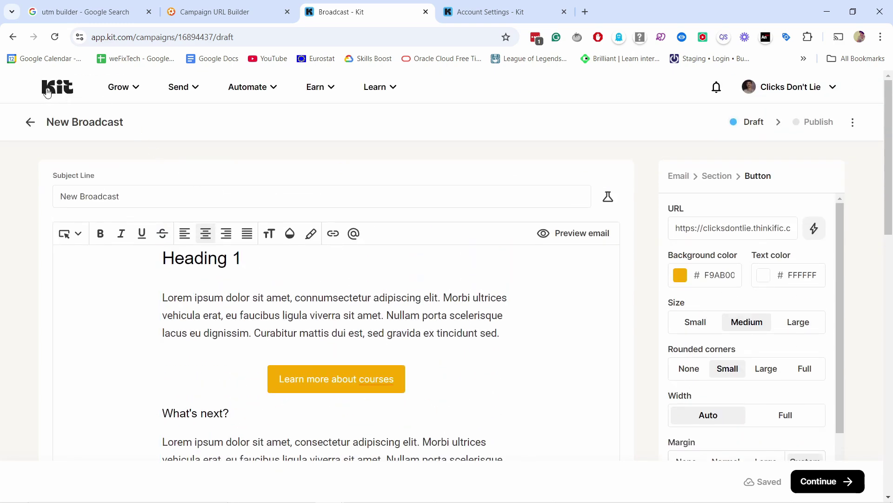
# - Review the UTM parameter names Kit appends, shown in Advanced Tracking settings
pyautogui.click(470, 11)
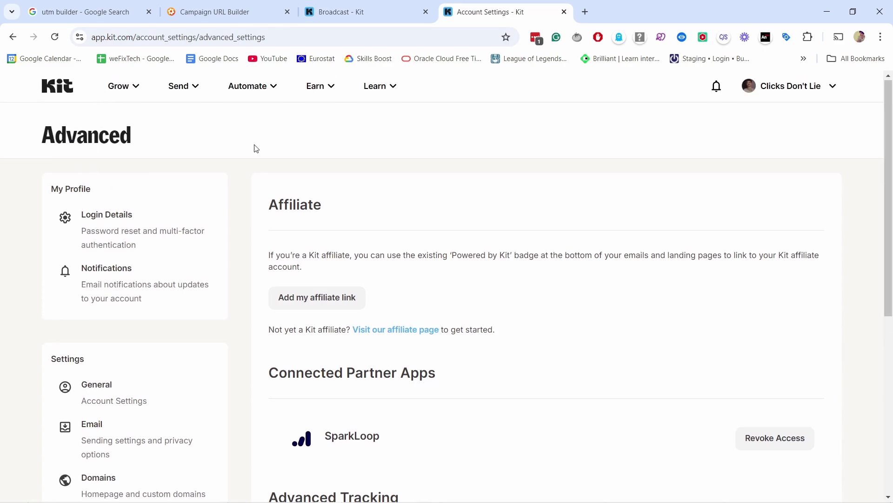
pyautogui.scroll(-7, 200, 163)
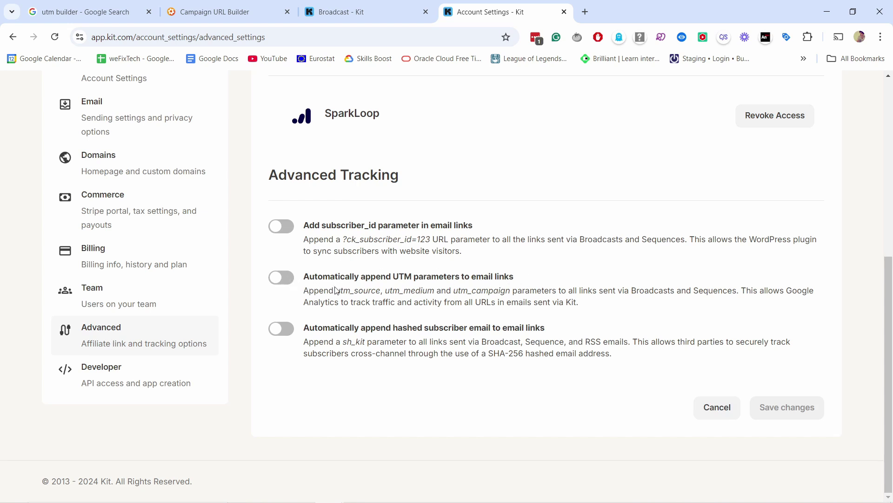
pyautogui.moveTo(337, 291); pyautogui.dragTo(512, 294)
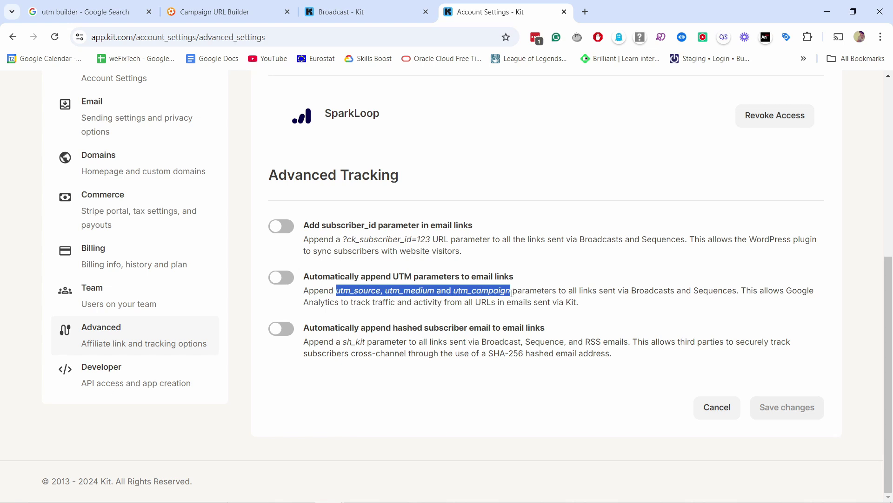
pyautogui.click(364, 276)
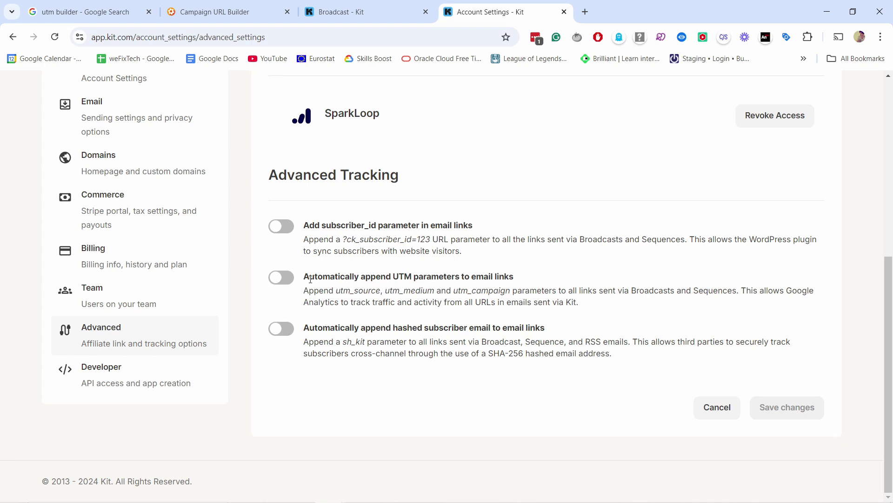
pyautogui.moveTo(339, 294); pyautogui.dragTo(543, 293)
pyautogui.click(535, 305)
# - Return to GA4's Traffic acquisition table and confirm its 'email' search filter
pyautogui.hotkey('alt', 'Tab')
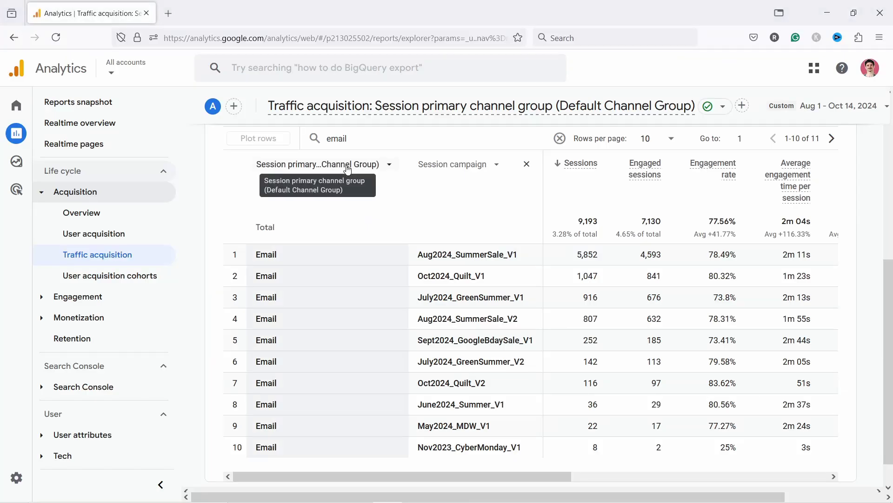
pyautogui.scroll(2, 400, 213)
pyautogui.scroll(5, 401, 214)
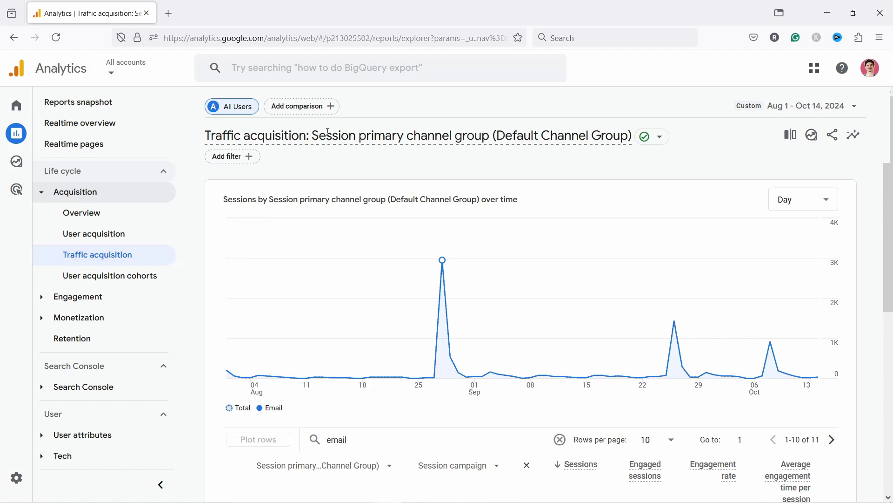
pyautogui.scroll(-2, 328, 129)
pyautogui.scroll(-3, 340, 177)
pyautogui.scroll(-2, 347, 205)
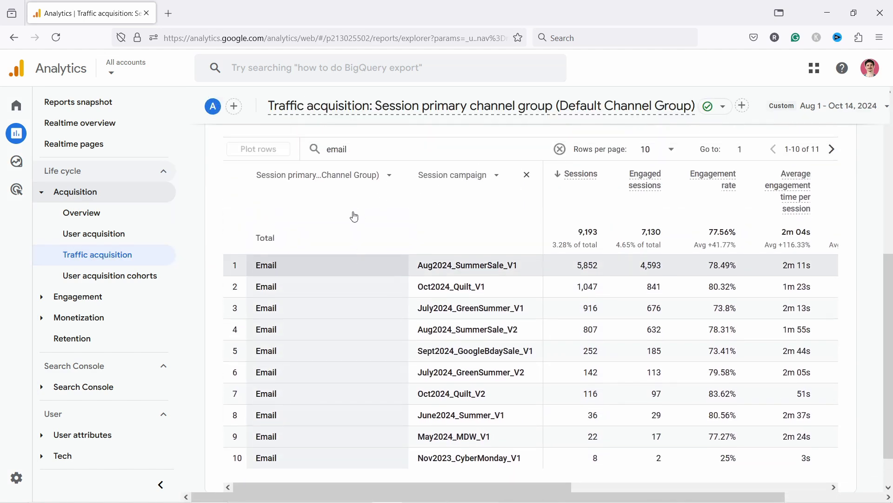
pyautogui.scroll(1, 350, 212)
pyautogui.doubleClick(336, 158)
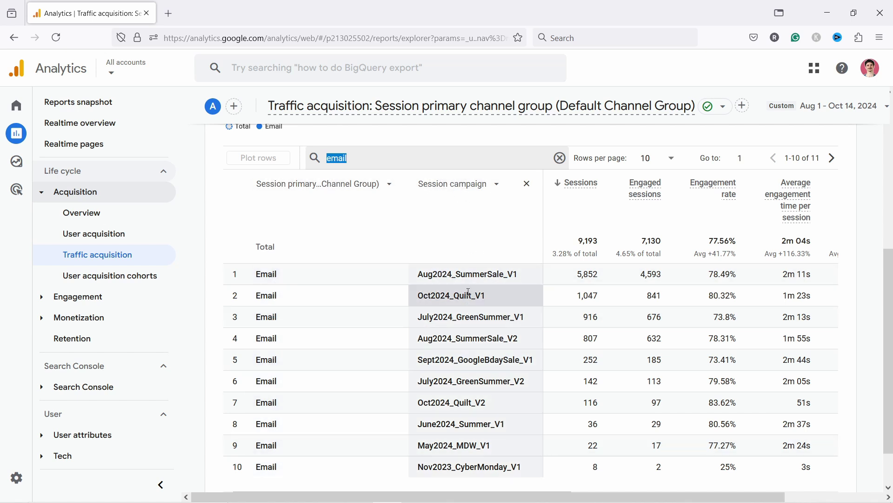
# - Inspect the top campaign rows, led by Aug2024_SummerSale_V1
pyautogui.scroll(-2, 468, 292)
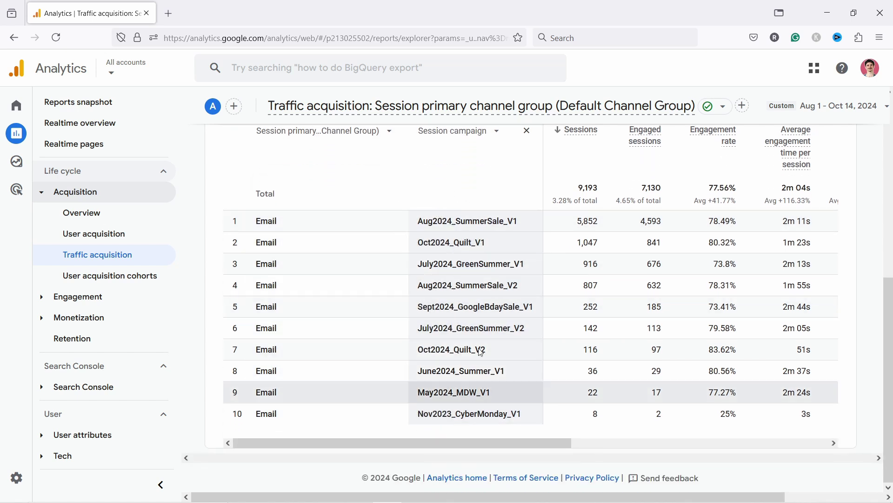
pyautogui.moveTo(419, 222); pyautogui.dragTo(474, 239)
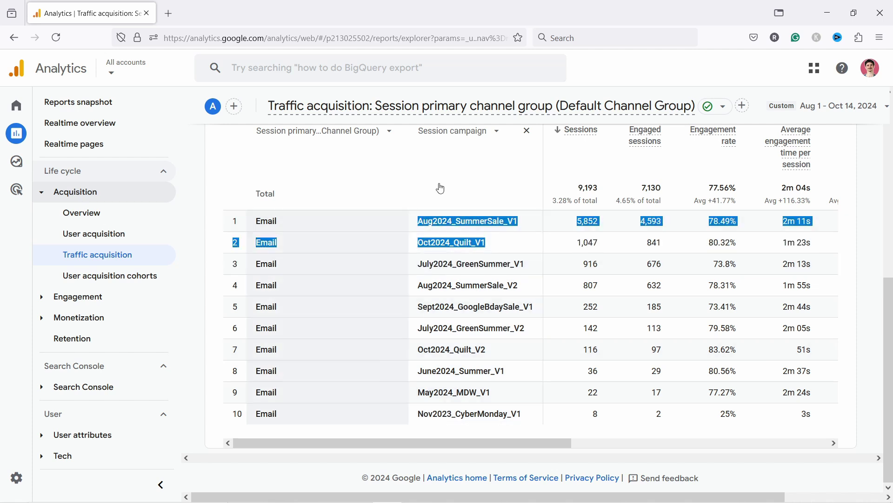
pyautogui.click(473, 239)
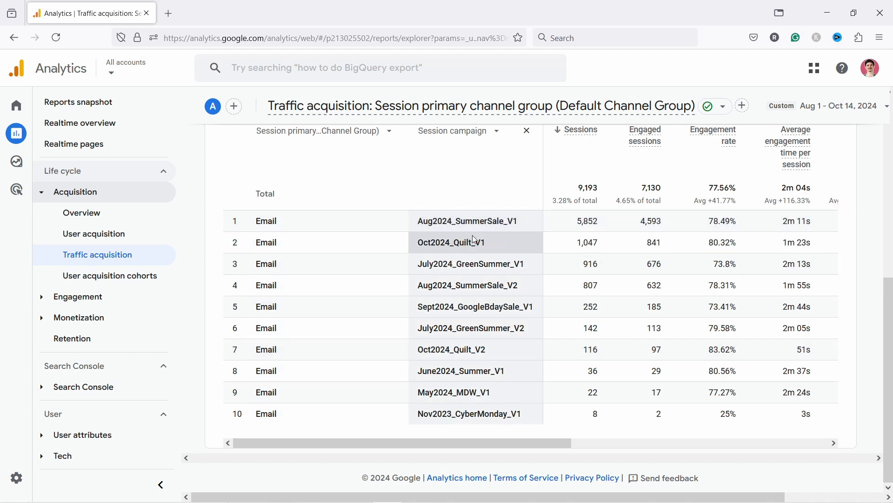
pyautogui.doubleClick(459, 219)
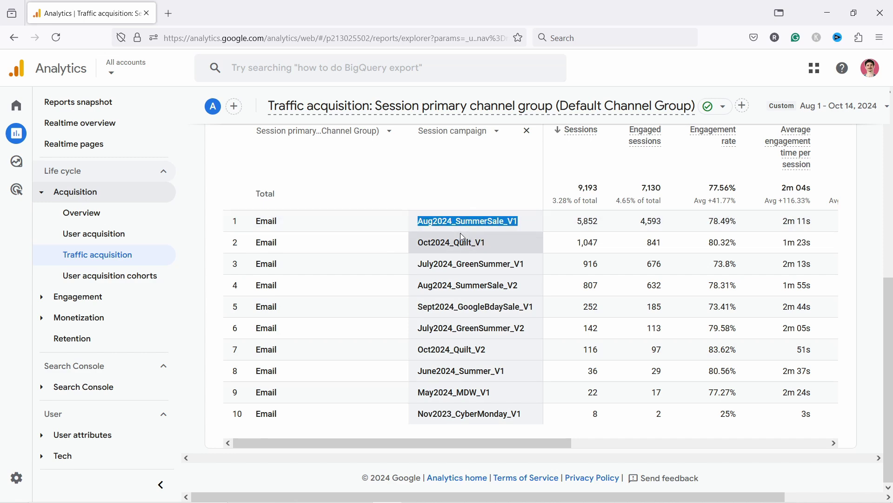
pyautogui.scroll(5, 813, 343)
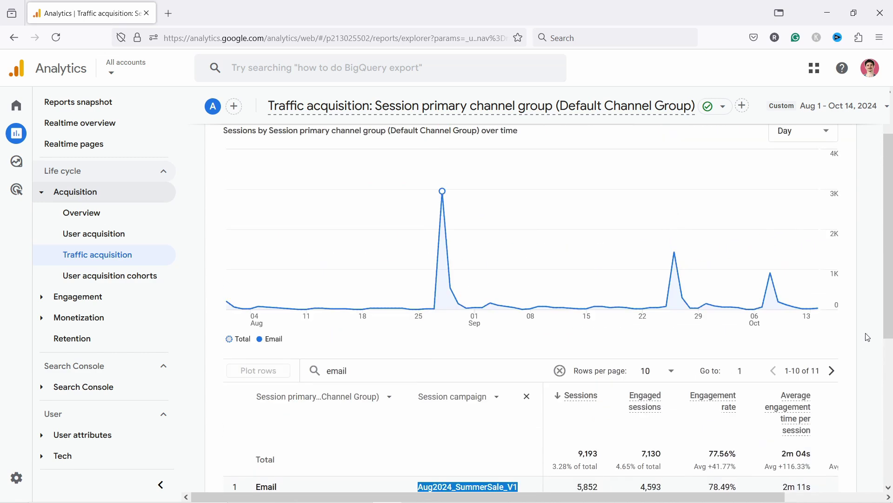
pyautogui.click(800, 106)
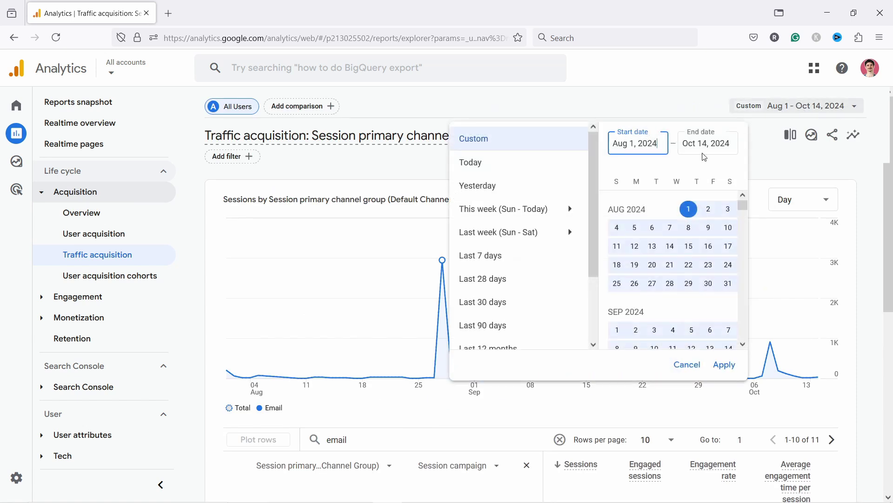
pyautogui.scroll(1, 717, 251)
pyautogui.scroll(-2, 709, 265)
pyautogui.scroll(-2, 675, 246)
pyautogui.scroll(-1, 668, 237)
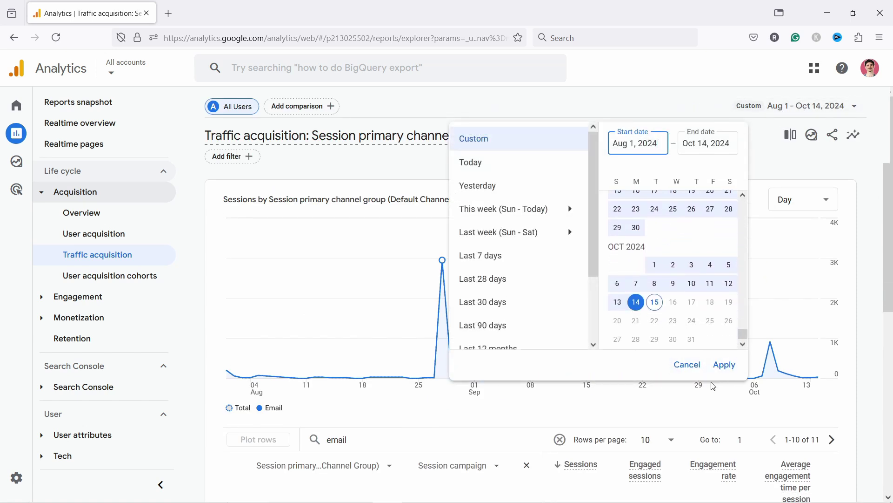
pyautogui.click(687, 365)
pyautogui.scroll(-7, 430, 238)
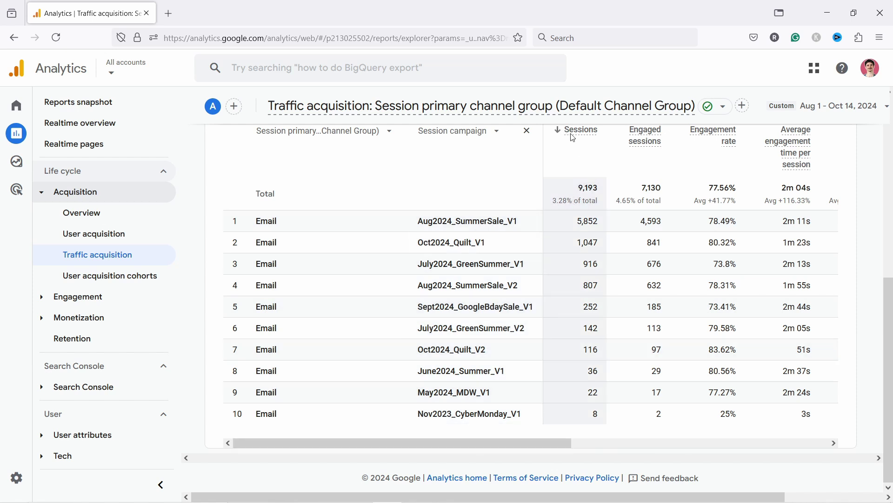
pyautogui.scroll(1, 573, 135)
pyautogui.scroll(-1, 581, 160)
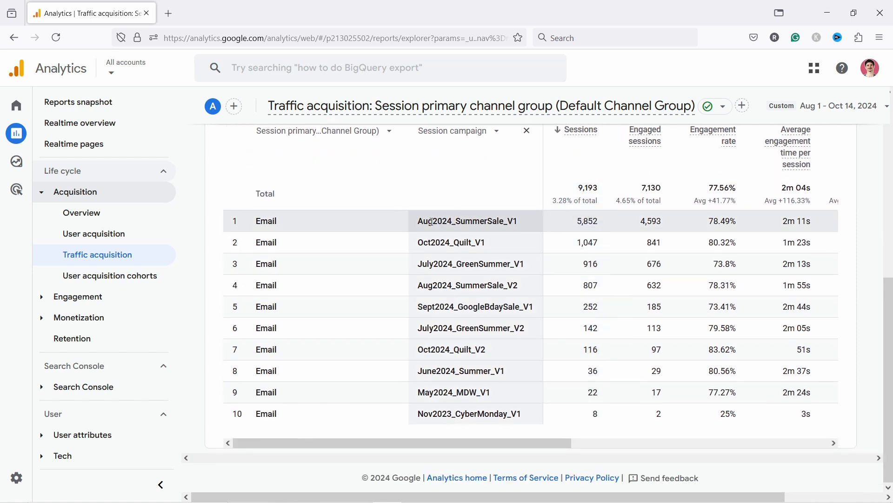
pyautogui.moveTo(419, 219); pyautogui.dragTo(526, 226)
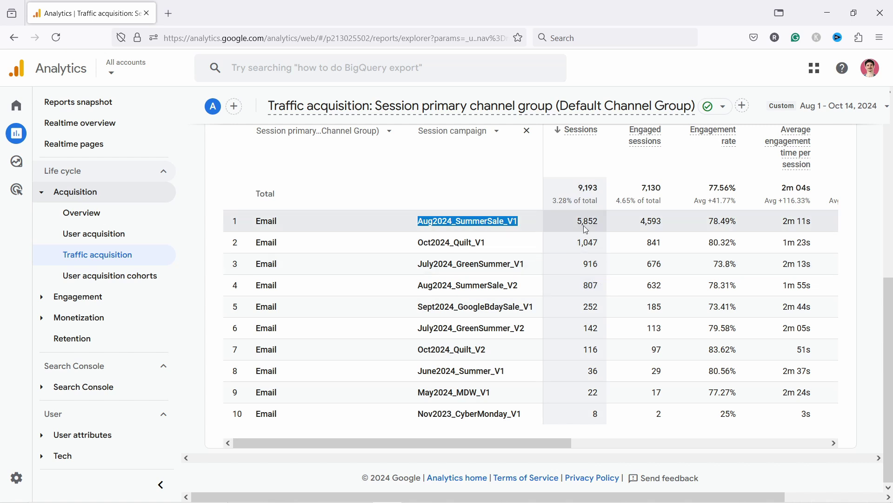
pyautogui.click(472, 224)
pyautogui.doubleClick(468, 221)
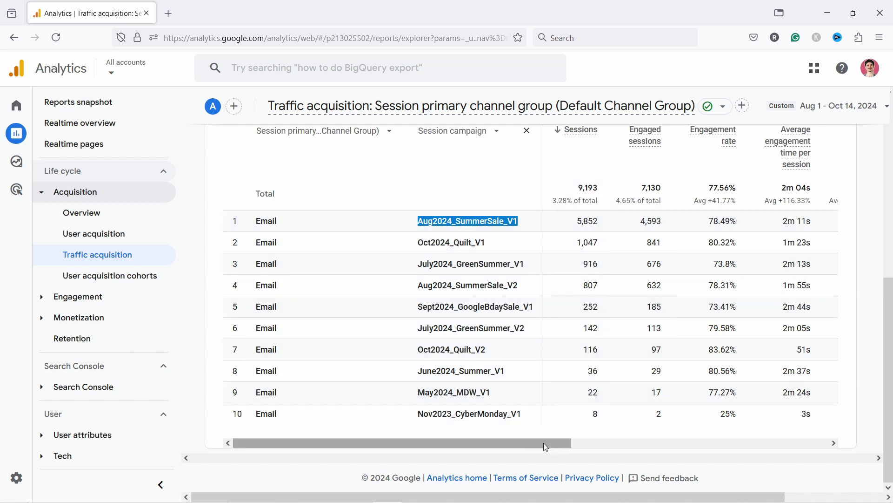
# - Set the Session key event rate column to count purchase events only
pyautogui.moveTo(543, 443); pyautogui.dragTo(823, 421)
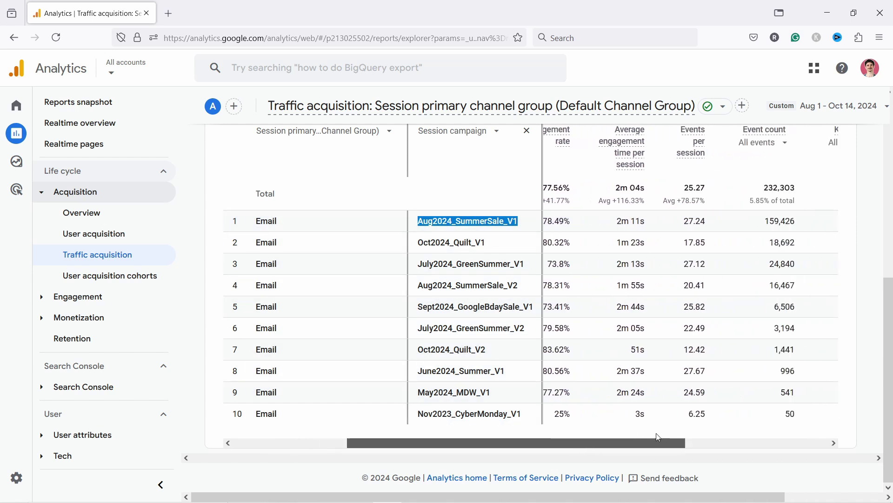
pyautogui.scroll(2, 837, 260)
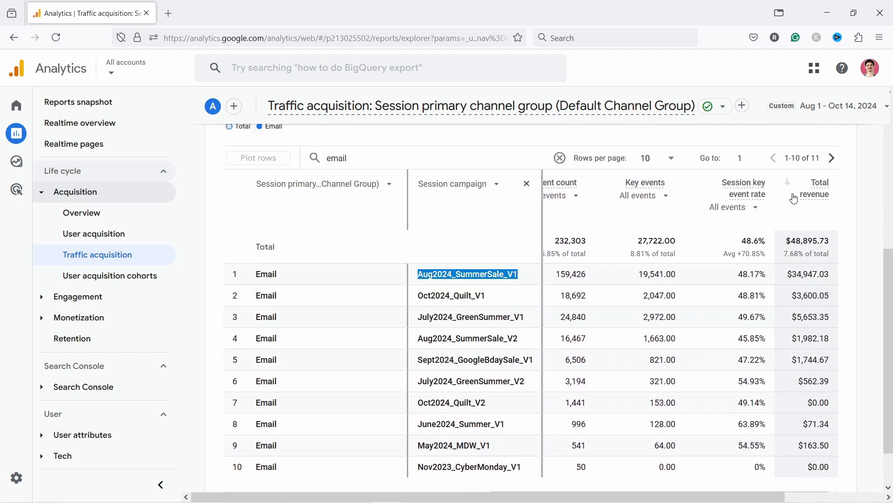
pyautogui.click(733, 207)
pyautogui.click(388, 259)
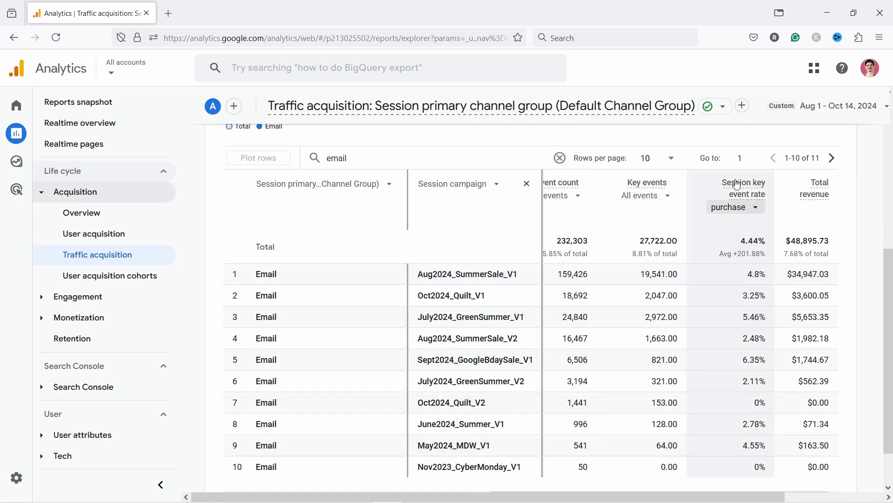
pyautogui.scroll(1, 743, 210)
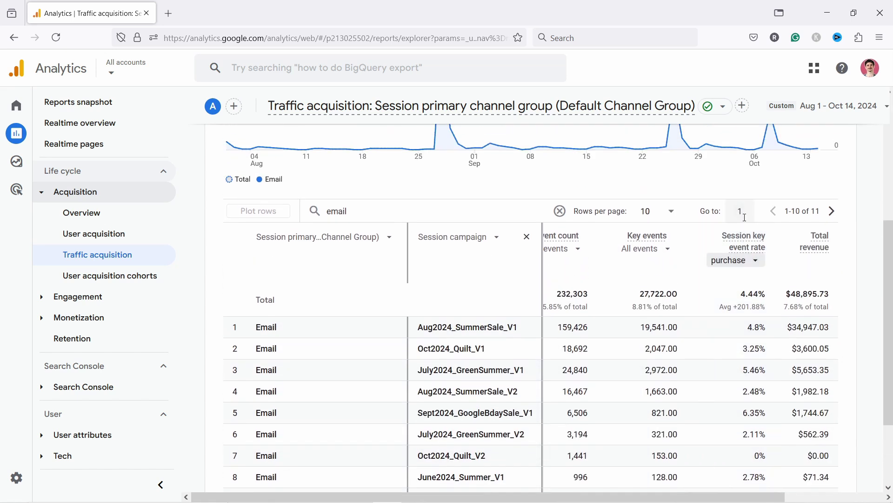
pyautogui.scroll(-1, 745, 217)
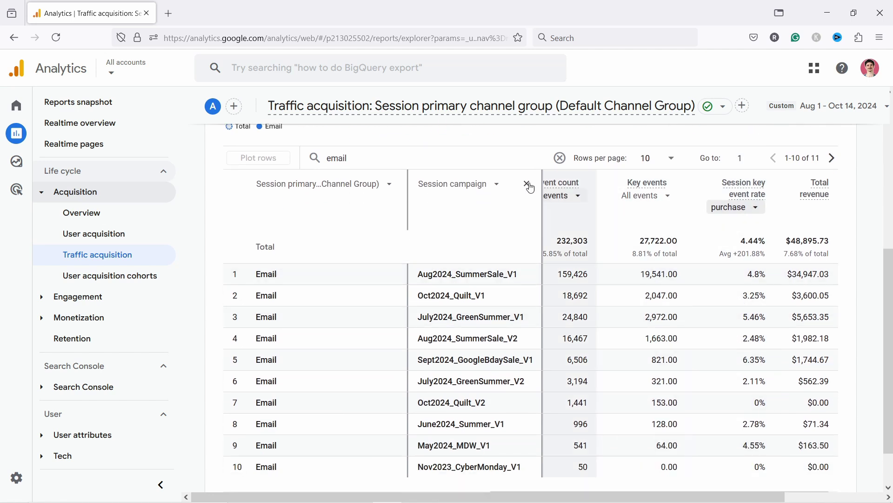
pyautogui.moveTo(743, 241)
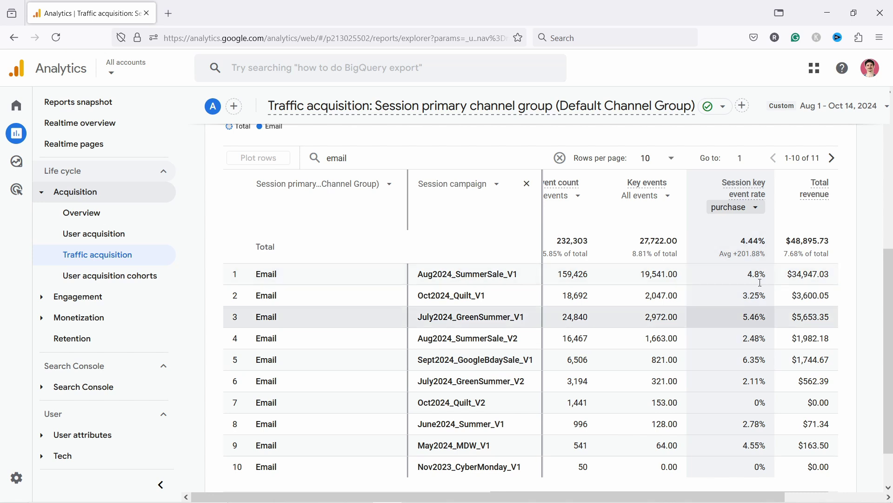
# - Sort the table by Session key event rate (purchase), descending, and scroll across its columns
pyautogui.scroll(2, 720, 197)
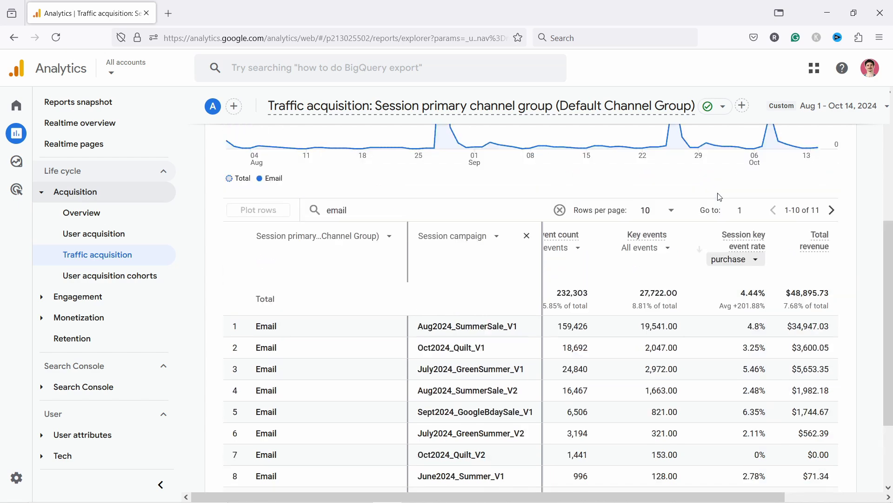
pyautogui.click(699, 249)
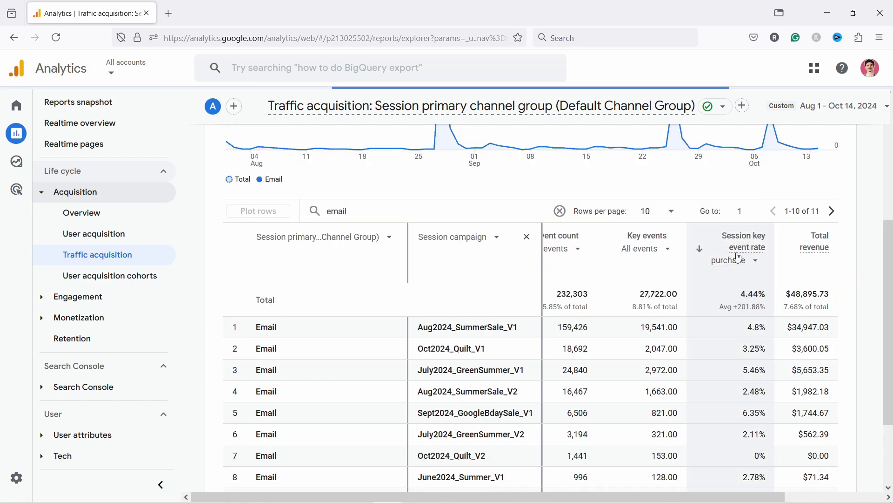
pyautogui.scroll(-2, 752, 271)
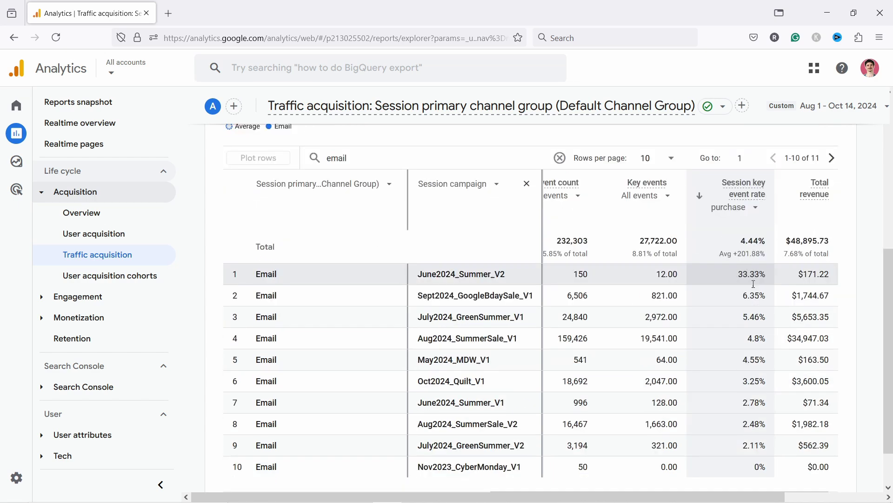
pyautogui.scroll(-2, 634, 412)
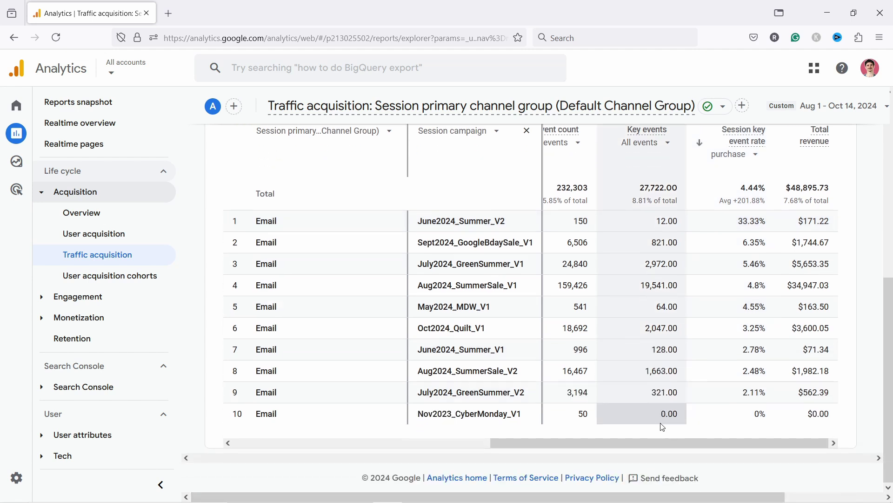
pyautogui.hscroll(-10, 642, 440)
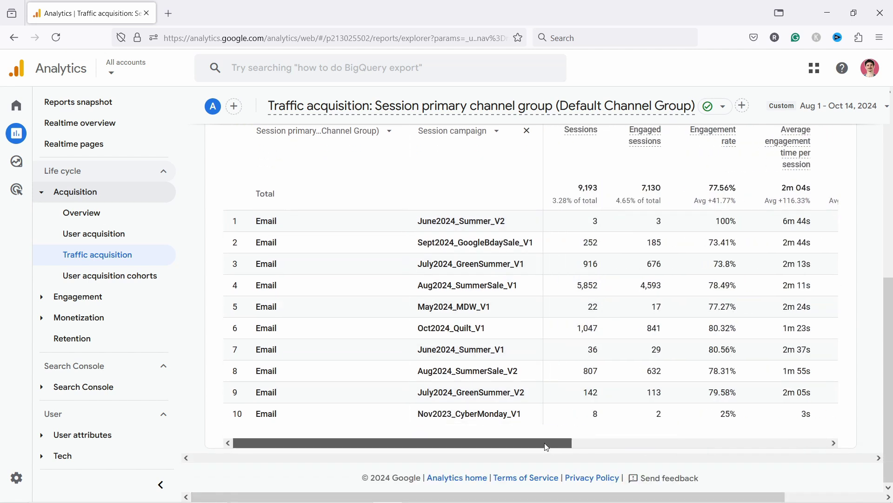
pyautogui.moveTo(558, 443); pyautogui.dragTo(566, 440)
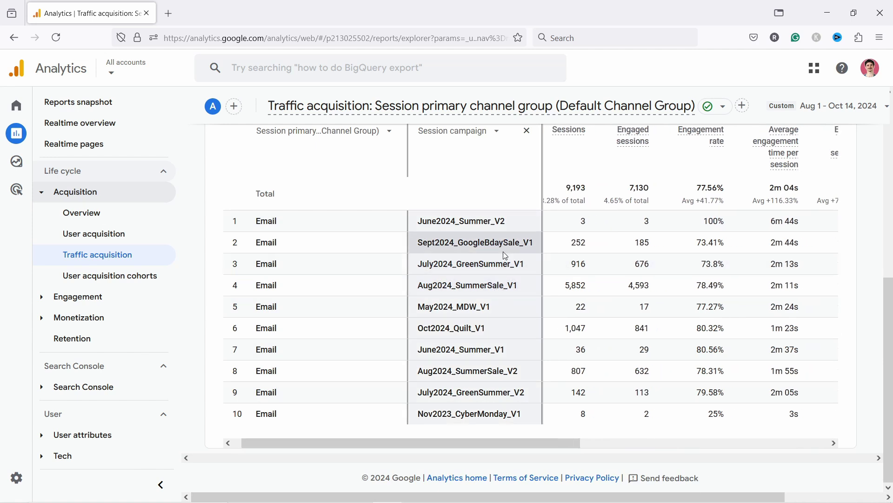
pyautogui.moveTo(577, 443); pyautogui.dragTo(833, 443)
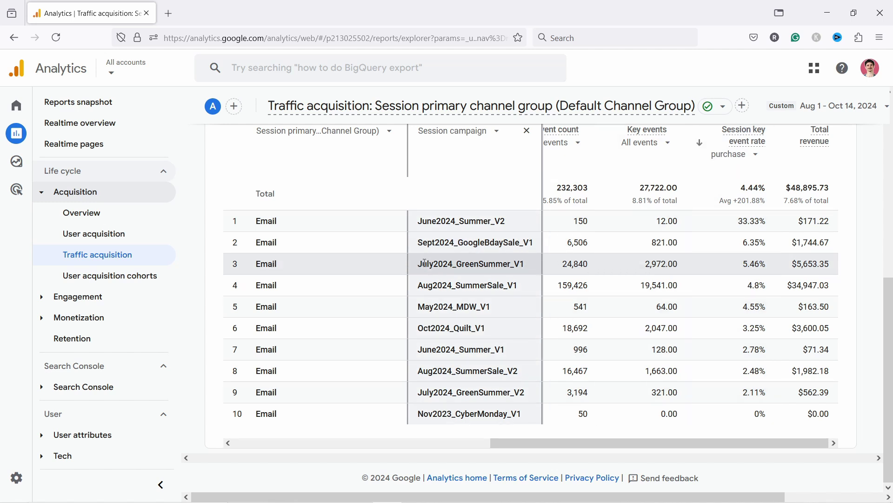
# - Highlight Sept2024_GoogleBdaySale_V1 (6.35%) and Aug2024_SummerSale_V1 (4.8%) to compare their purchase rates
pyautogui.moveTo(418, 242); pyautogui.dragTo(534, 243)
pyautogui.moveTo(425, 284); pyautogui.dragTo(518, 285)
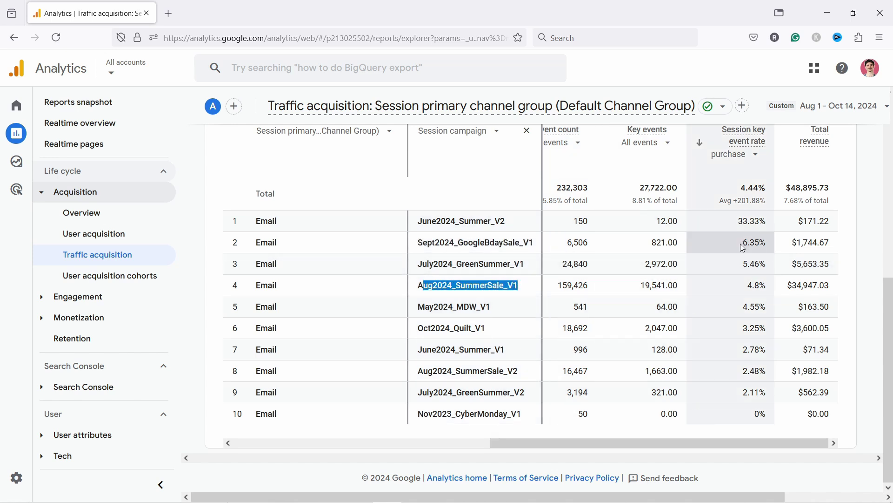
pyautogui.moveTo(744, 243); pyautogui.dragTo(764, 243)
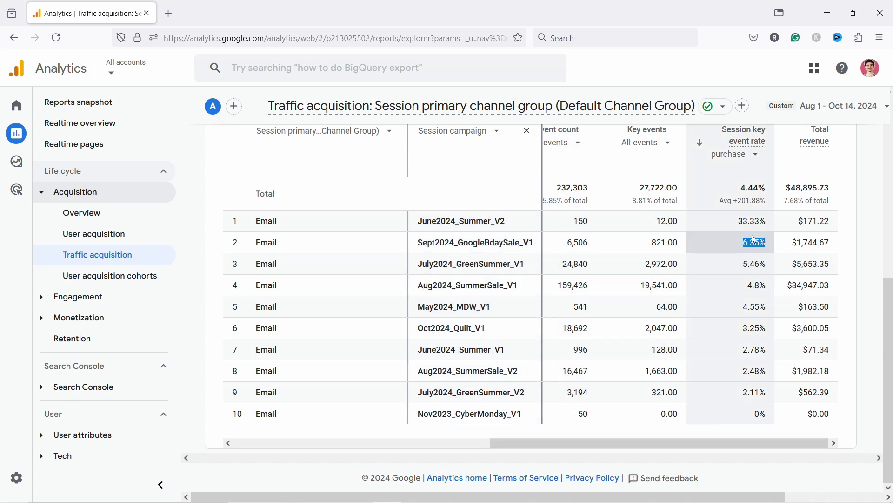
pyautogui.moveTo(746, 285); pyautogui.dragTo(766, 286)
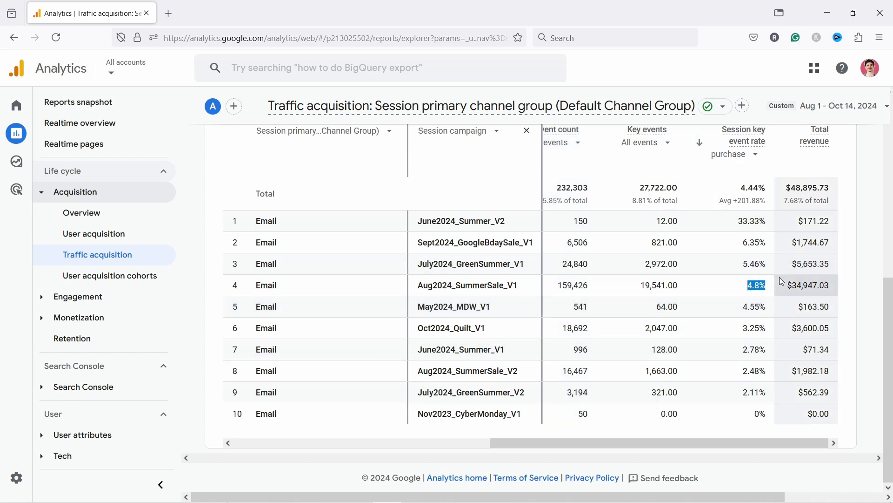
pyautogui.moveTo(461, 242); pyautogui.dragTo(520, 242)
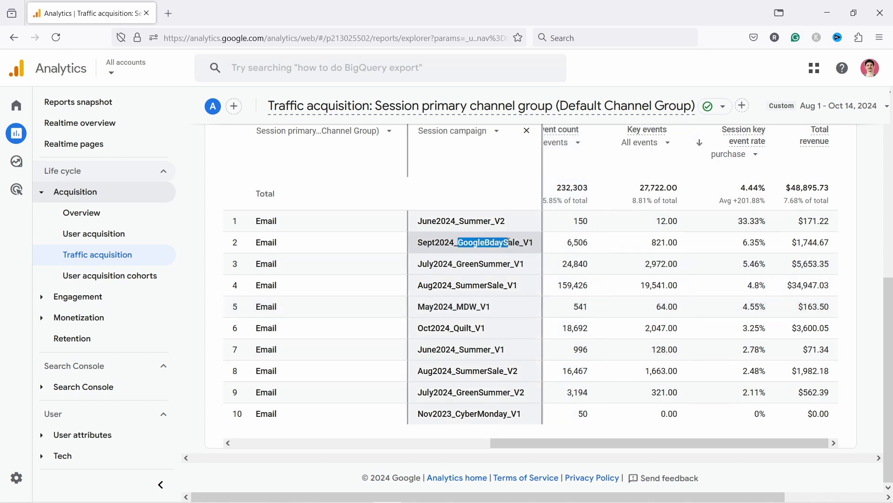
pyautogui.click(476, 285)
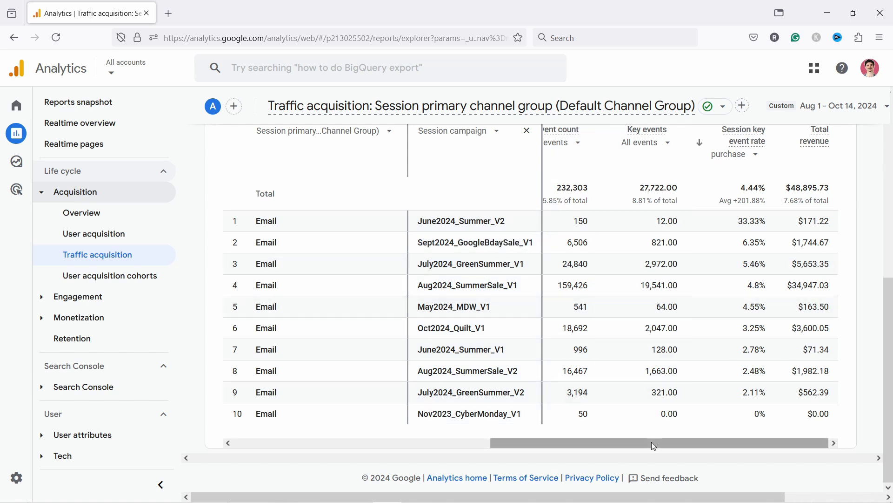
pyautogui.moveTo(664, 443); pyautogui.dragTo(554, 447)
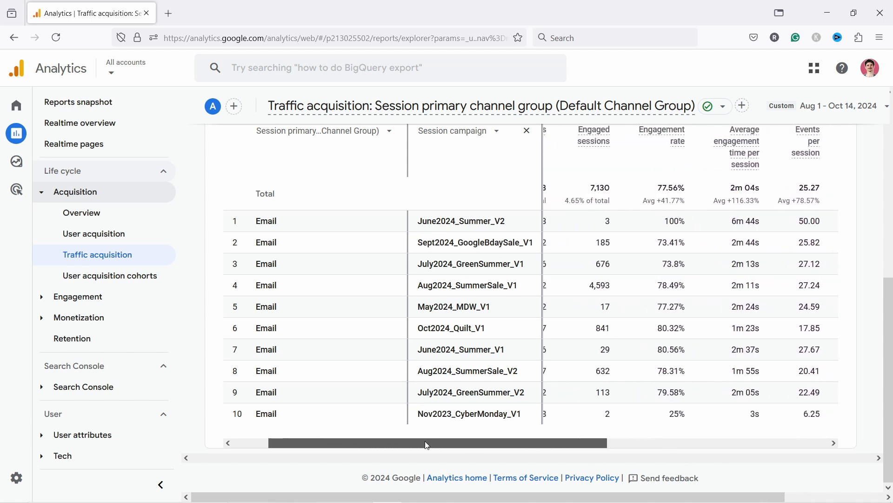
pyautogui.moveTo(554, 447); pyautogui.dragTo(366, 441)
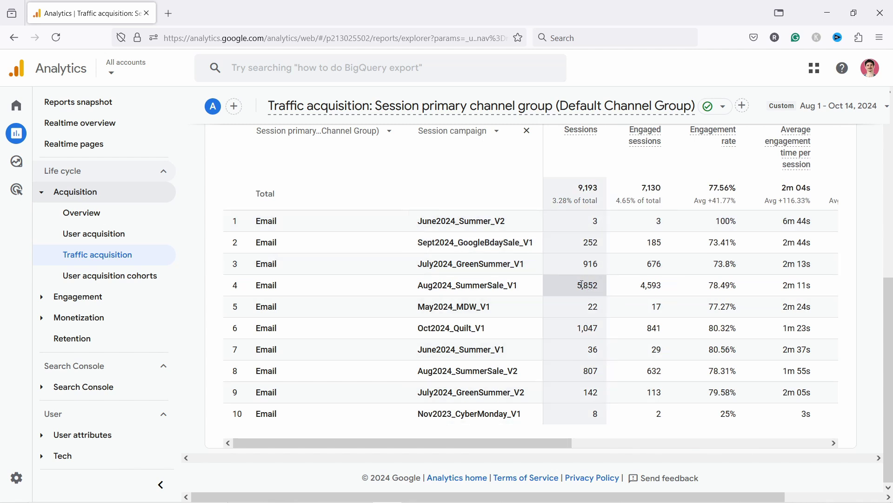
pyautogui.moveTo(540, 443); pyautogui.dragTo(814, 439)
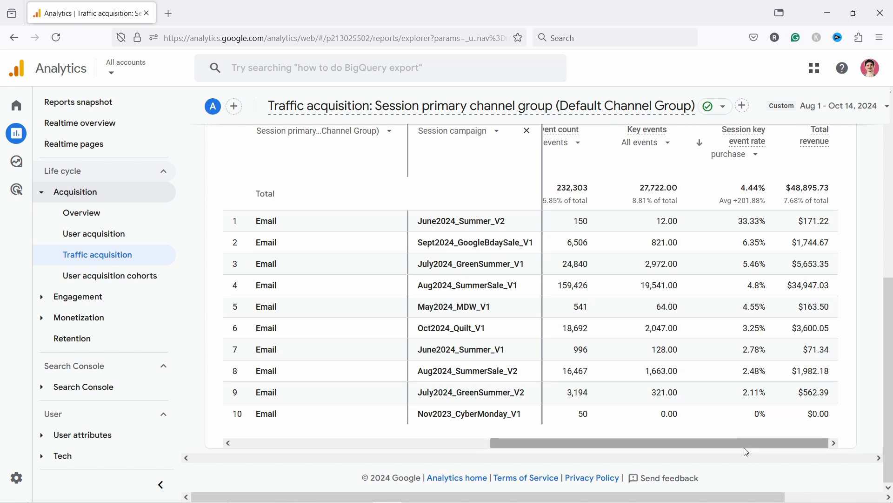
pyautogui.moveTo(744, 444)
pyautogui.mouseDown()
pyautogui.moveTo(584, 424)
pyautogui.moveTo(486, 424)
pyautogui.mouseUp()
# - Sort the campaign table by Engaged sessions, then switch to Engagement rate, descending
pyautogui.scroll(2, 639, 176)
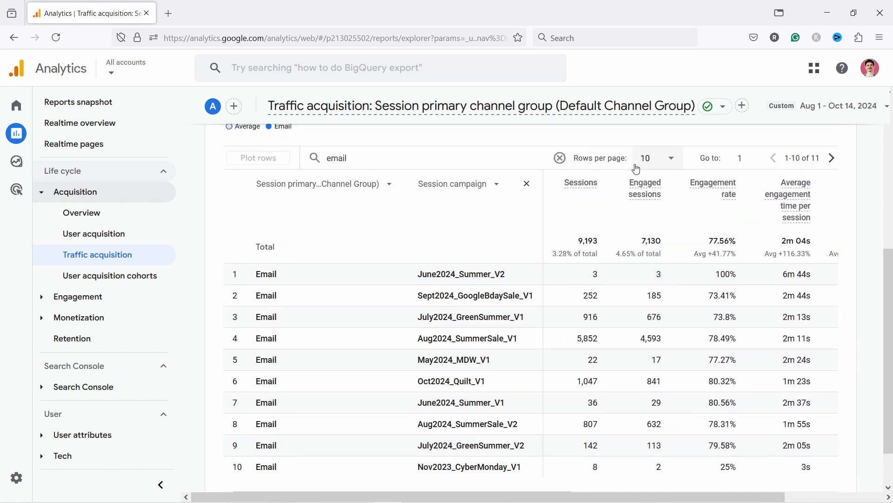
pyautogui.click(620, 196)
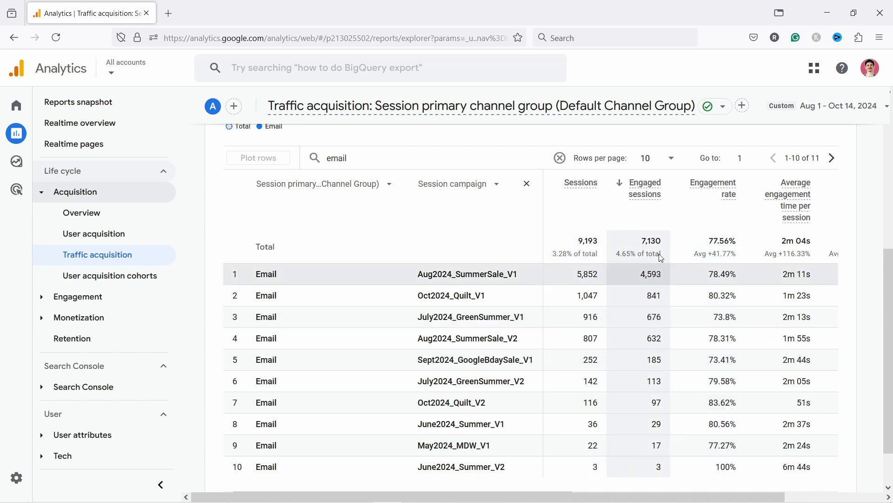
pyautogui.click(683, 188)
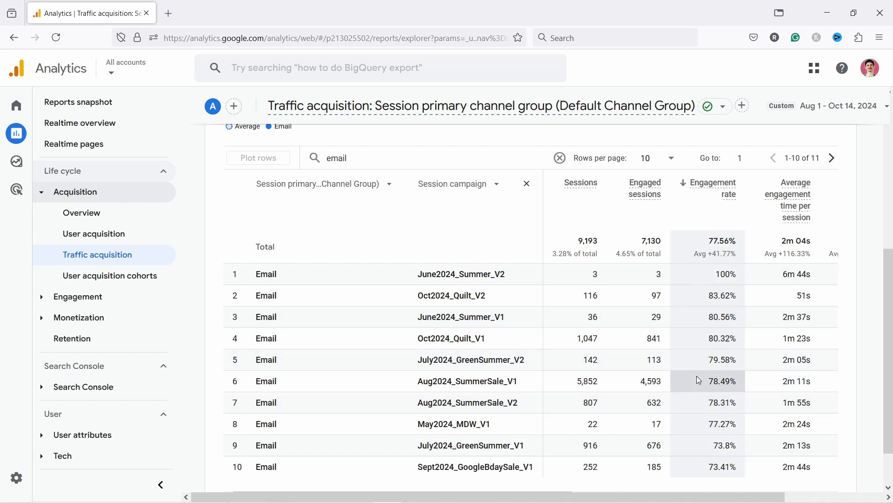
# - Scroll the table horizontally to review engagement rates, with June2024_Summer_V2 at 100%
pyautogui.scroll(-2, 726, 391)
pyautogui.moveTo(717, 391); pyautogui.dragTo(733, 412)
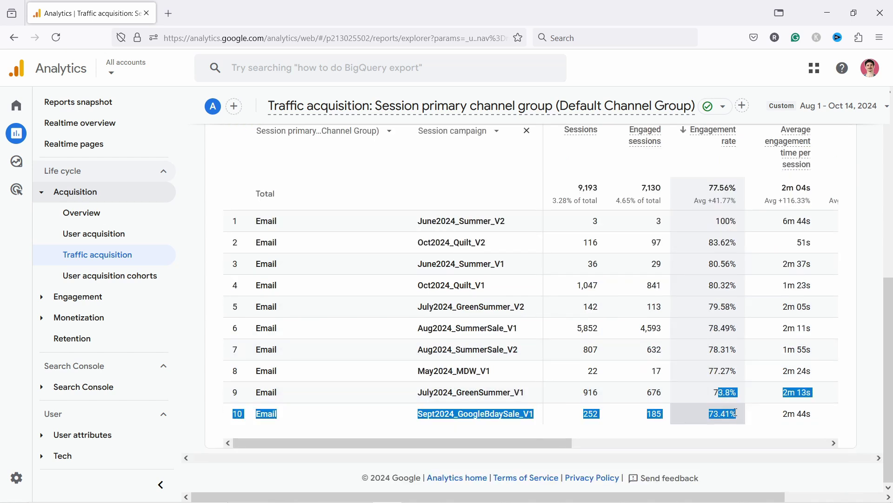
pyautogui.click(733, 412)
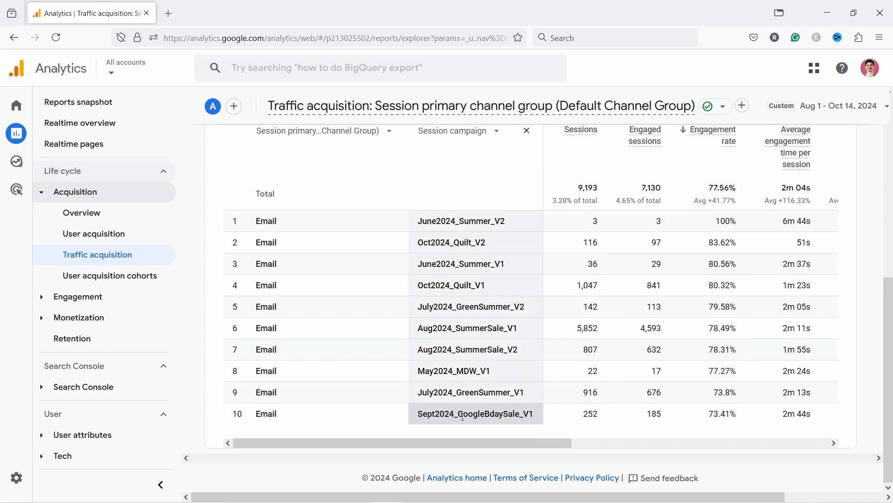
pyautogui.moveTo(507, 445)
pyautogui.mouseDown()
pyautogui.moveTo(738, 442)
pyautogui.moveTo(517, 442)
pyautogui.mouseUp()
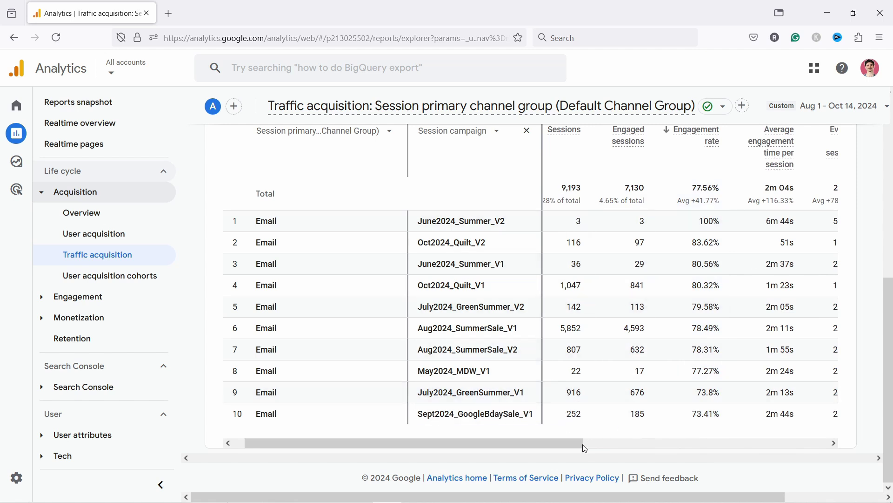
pyautogui.moveTo(581, 444); pyautogui.dragTo(645, 443)
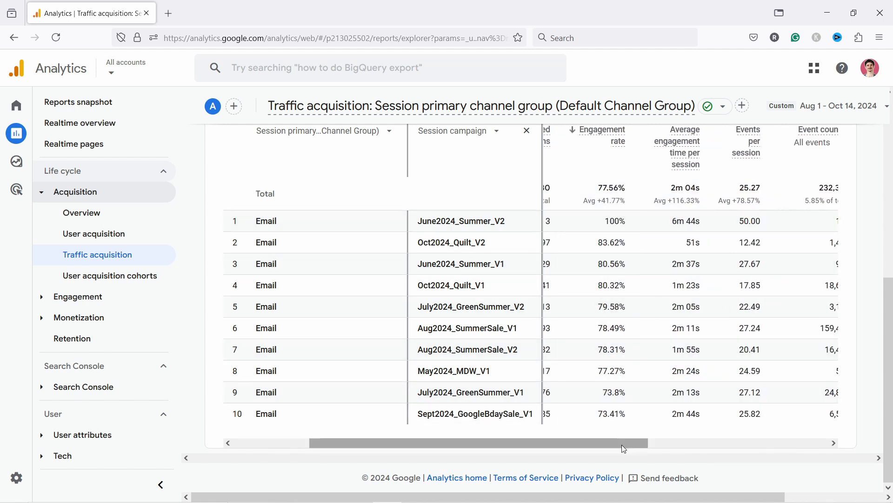
pyautogui.moveTo(621, 444); pyautogui.dragTo(828, 443)
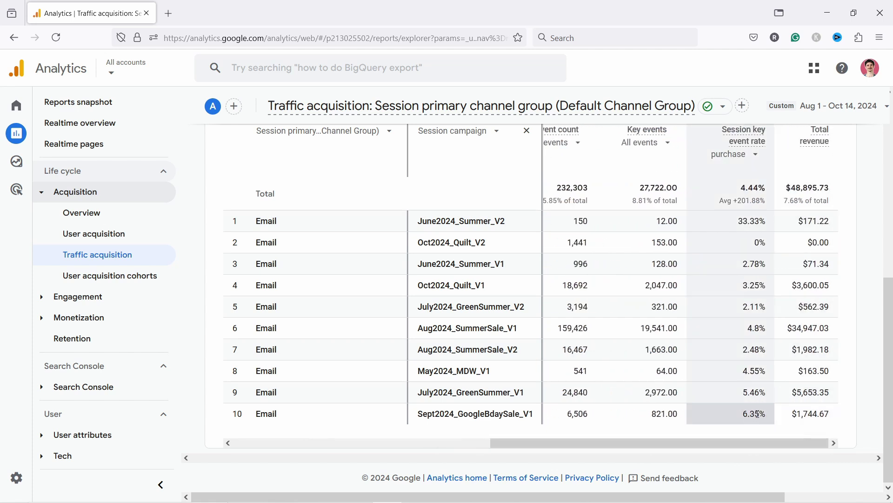
pyautogui.moveTo(733, 447); pyautogui.dragTo(463, 442)
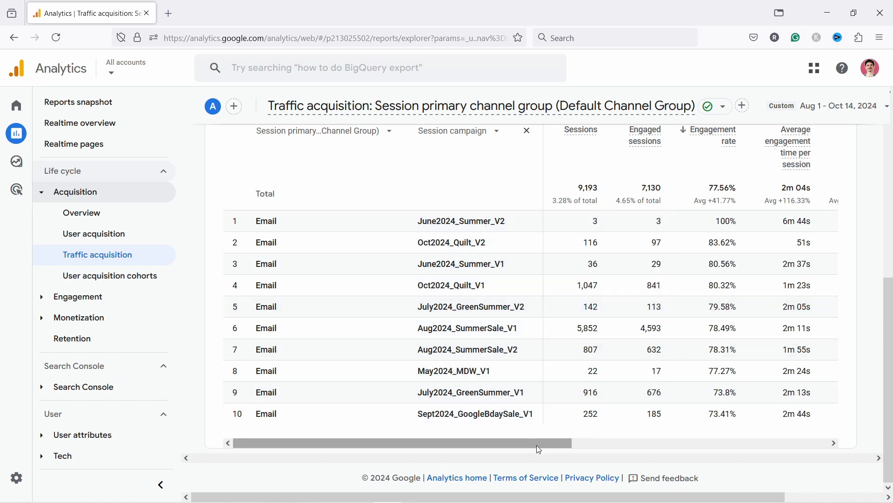
# - Scroll right across the email campaign table and sort it by the Total revenue column
pyautogui.scroll(1, 534, 437)
pyautogui.scroll(-1, 532, 437)
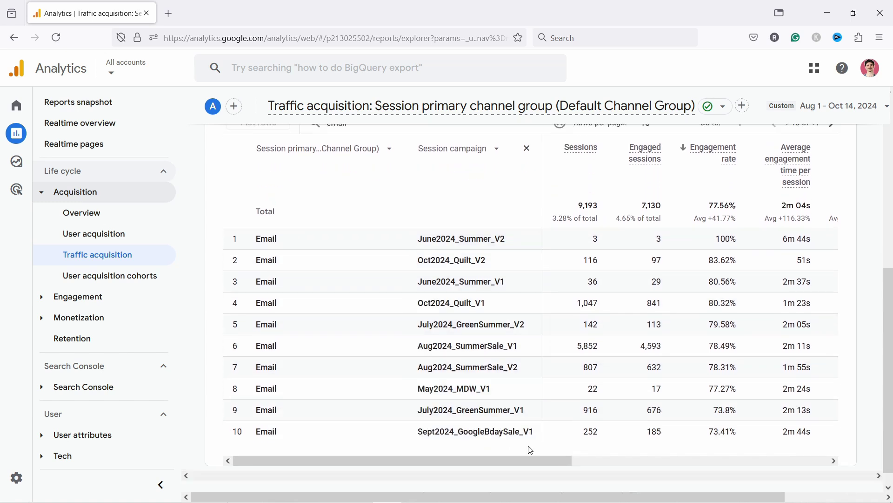
pyautogui.moveTo(523, 443); pyautogui.dragTo(779, 443)
pyautogui.scroll(1, 810, 289)
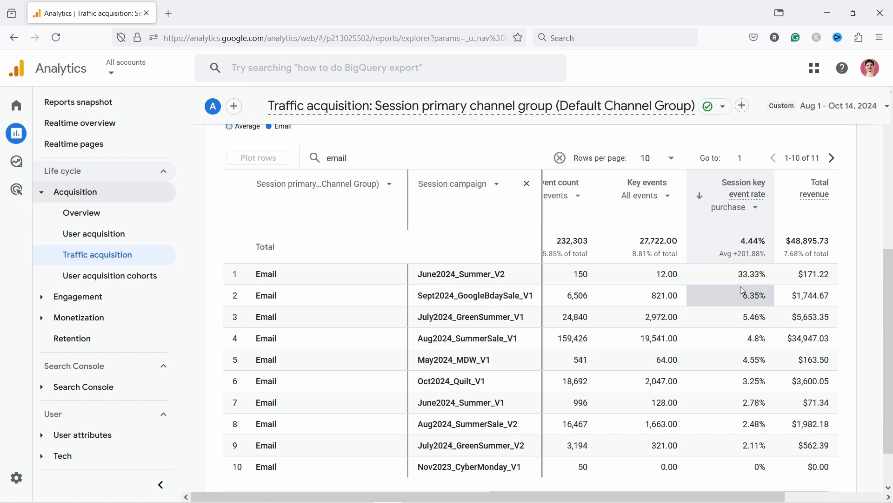
pyautogui.click(791, 189)
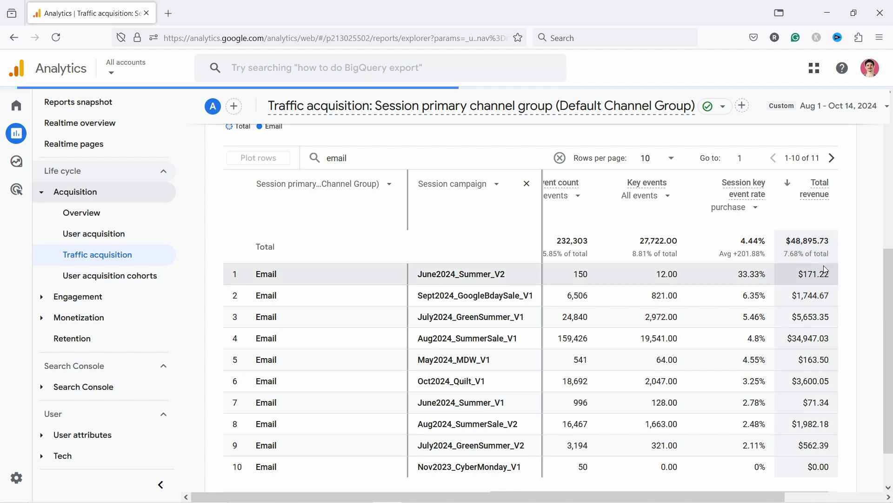